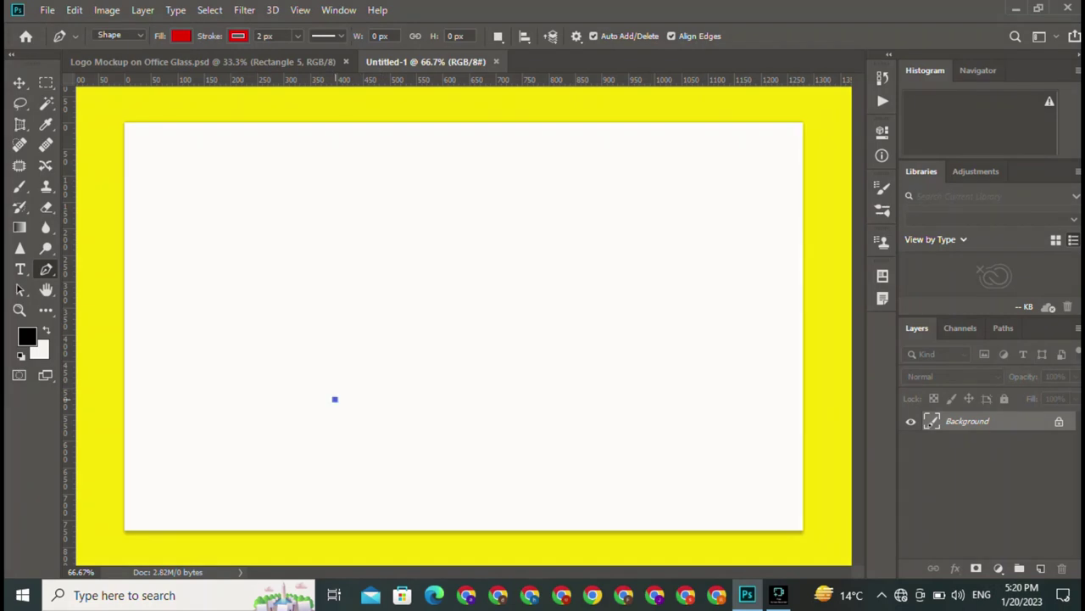
Attempt a bar outline point by point, then undo and discard it
left_click(335, 234)
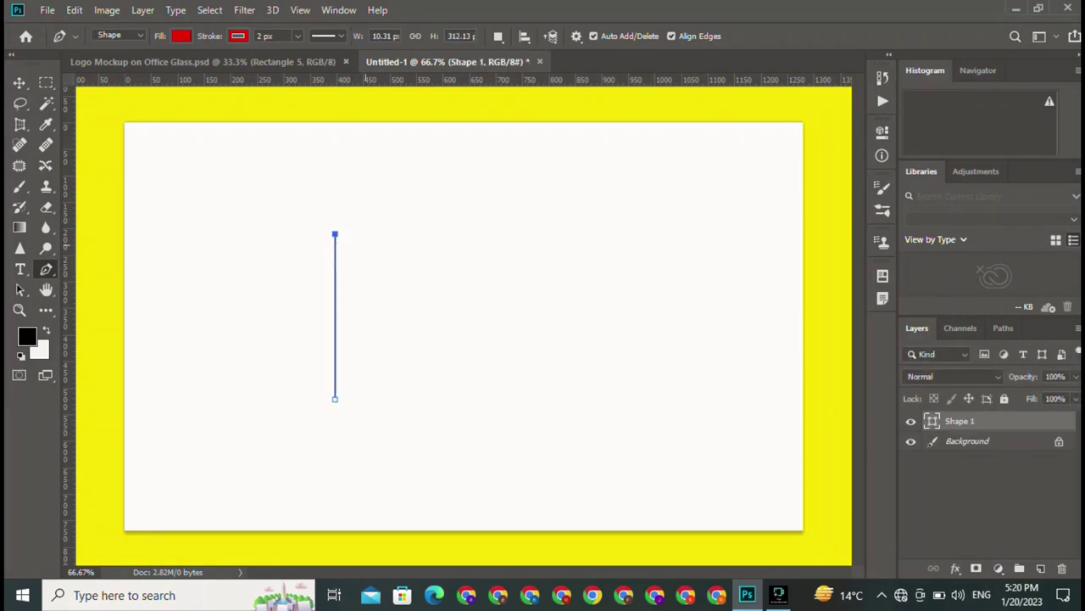
left_click(365, 233)
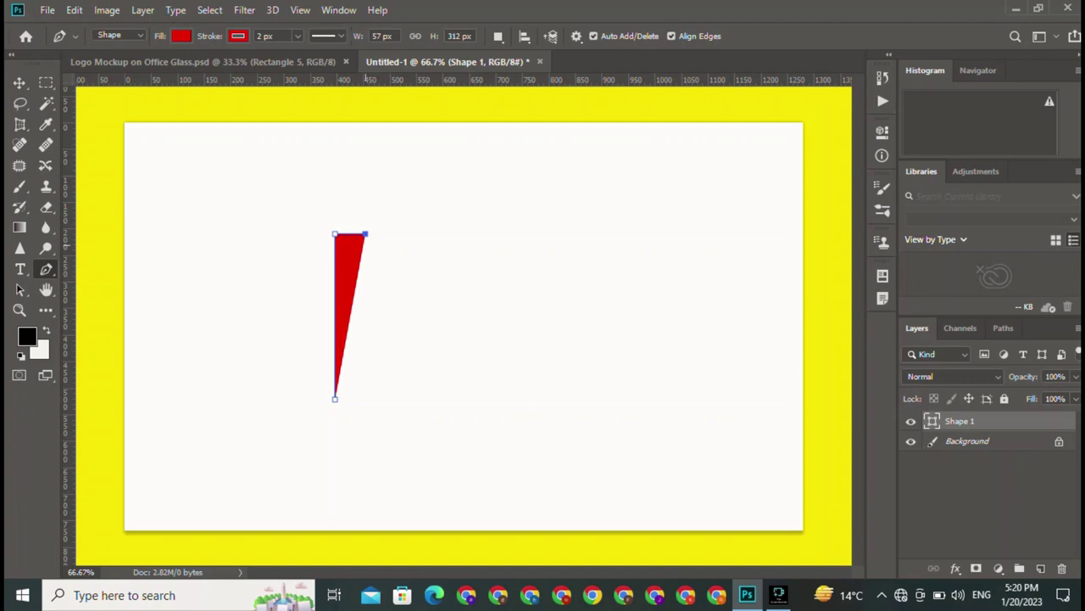
left_click(335, 234)
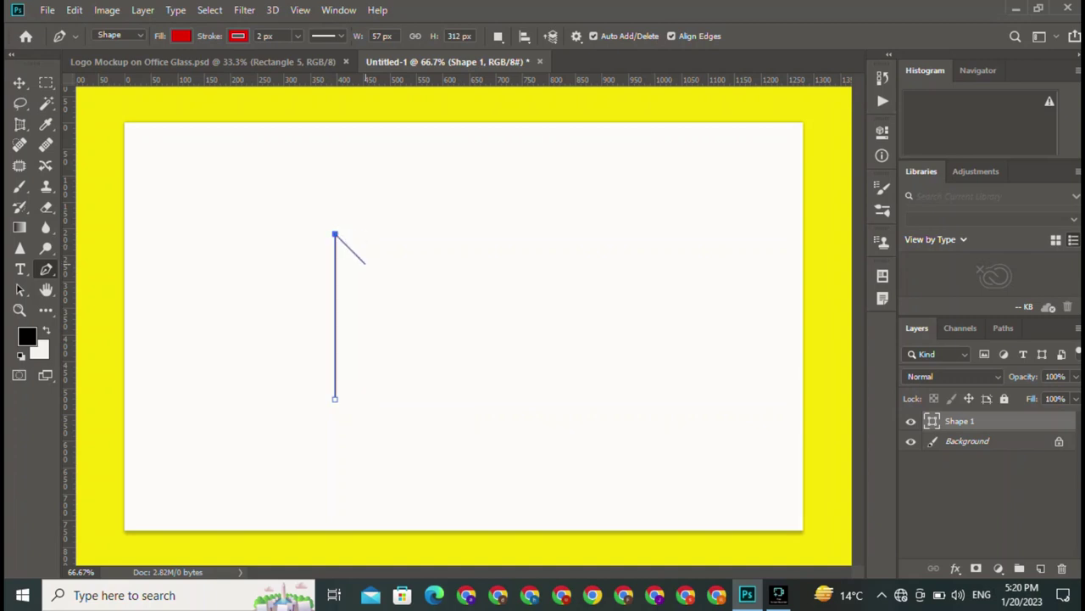
left_click(366, 263)
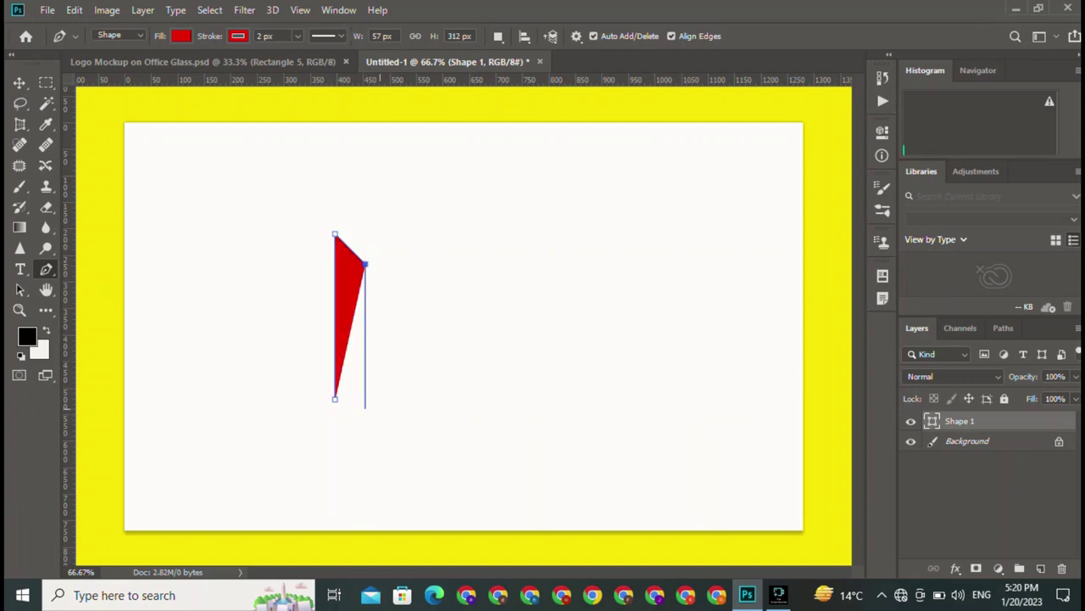
left_click(366, 408)
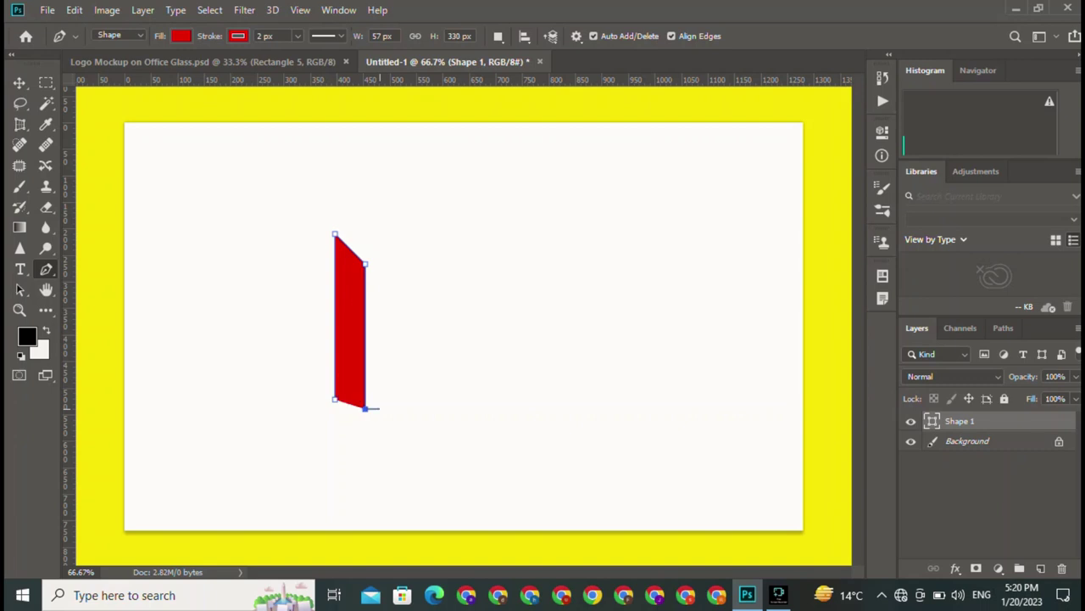
key("ctrl+z")
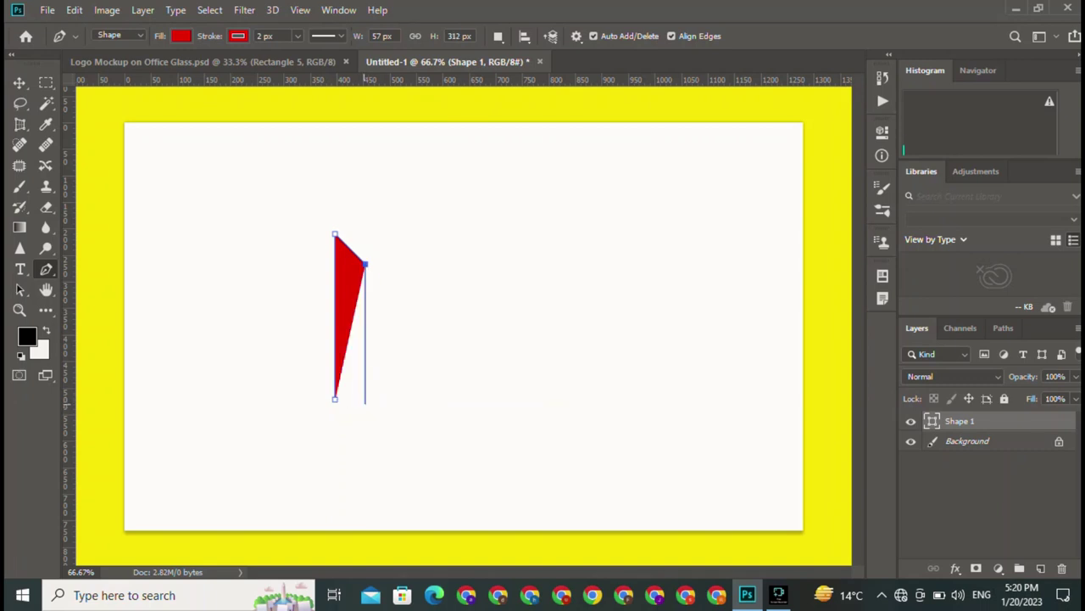
left_click(365, 404)
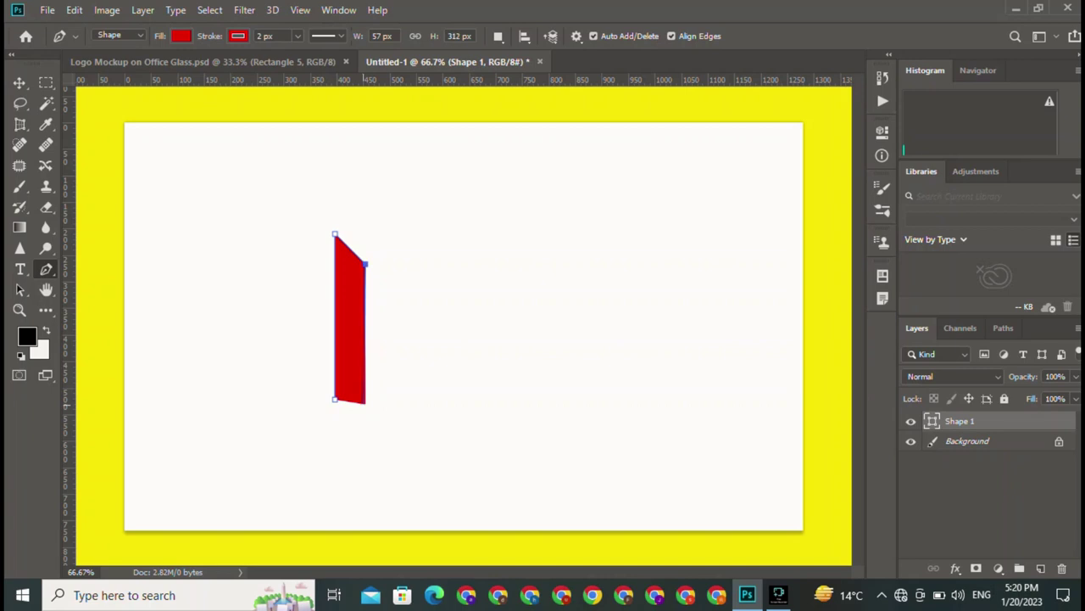
key("ctrl+z")
left_click(364, 400)
key("ctrl+z")
left_click(364, 396)
key("ctrl+z")
key("v")
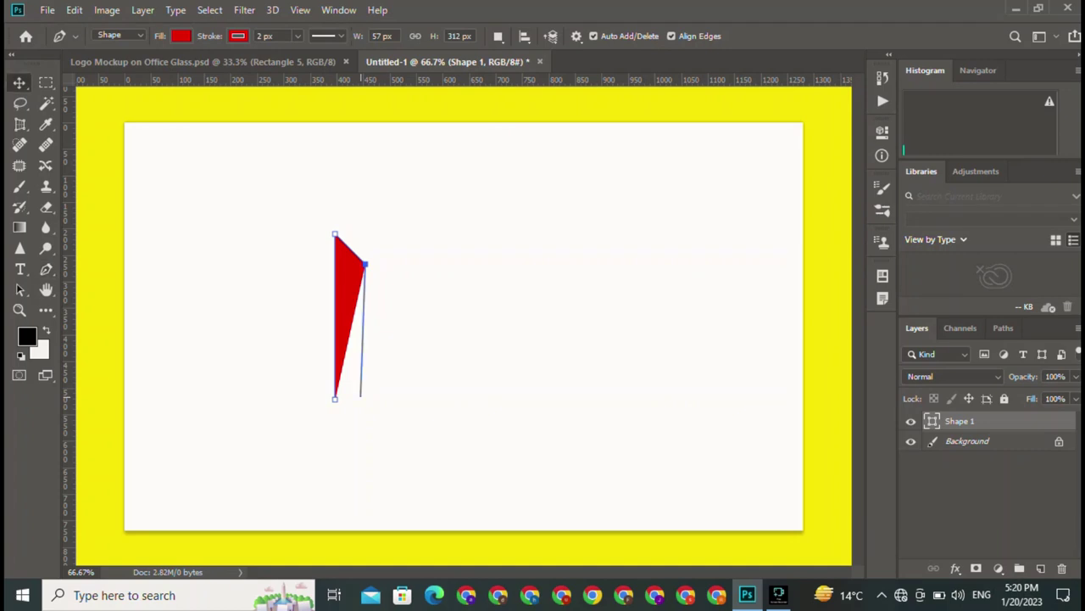
key("ctrl+z")
key("ctrl+z")
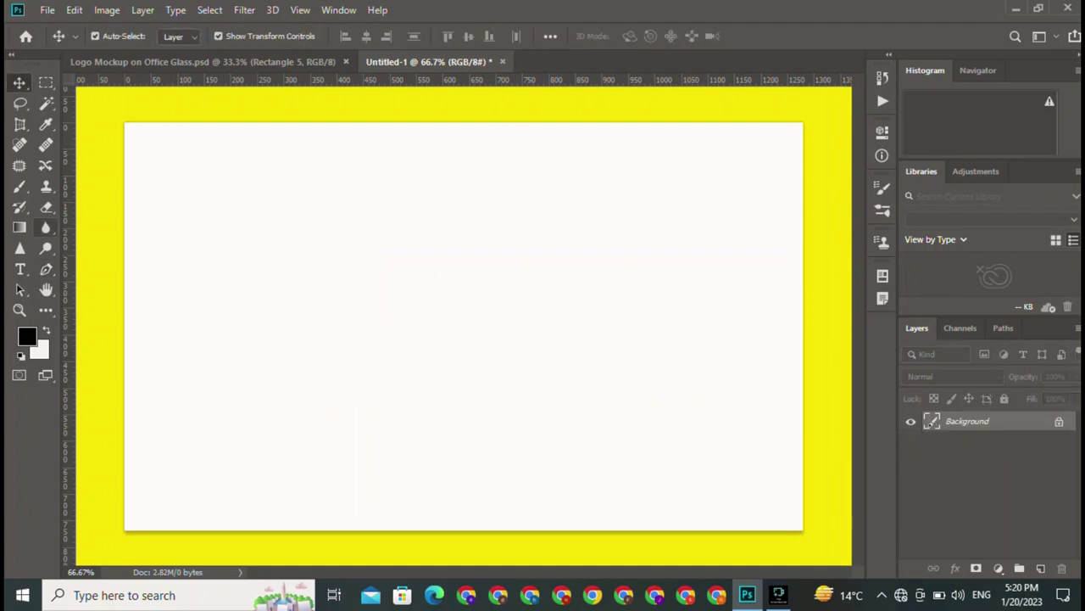
Draw a tall red rectangle on the canvas's left side
key("u")
left_click(45, 310)
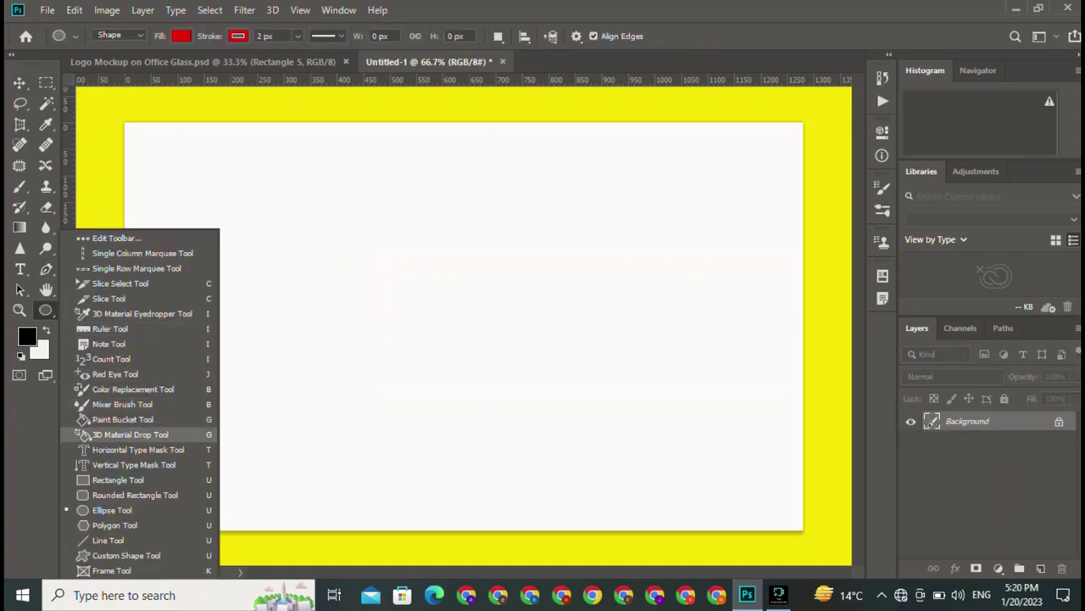
key("Escape")
left_click_drag(251, 186, 292, 402)
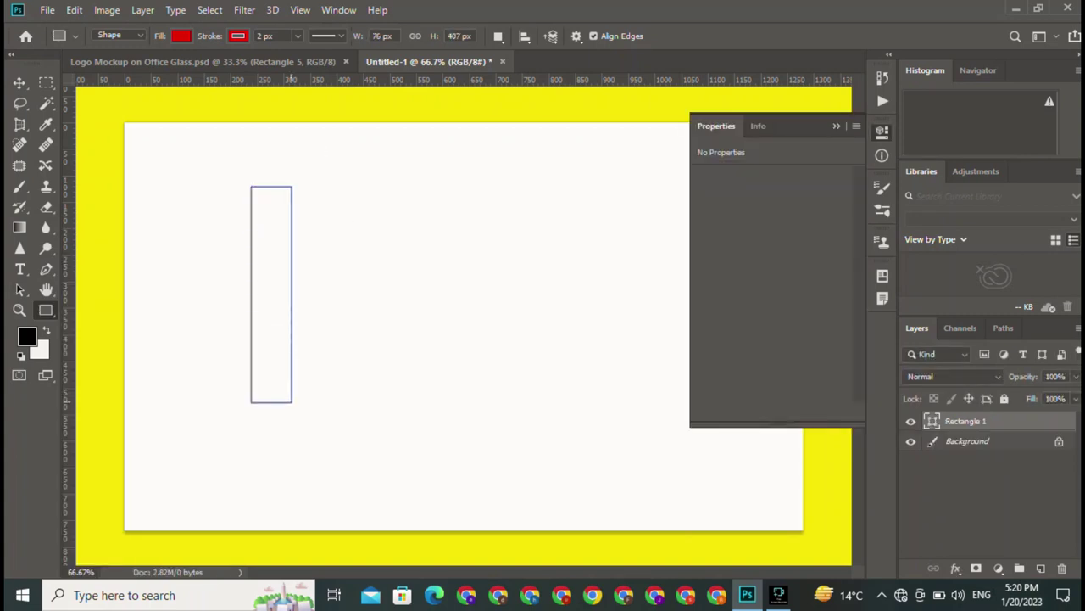
key("v")
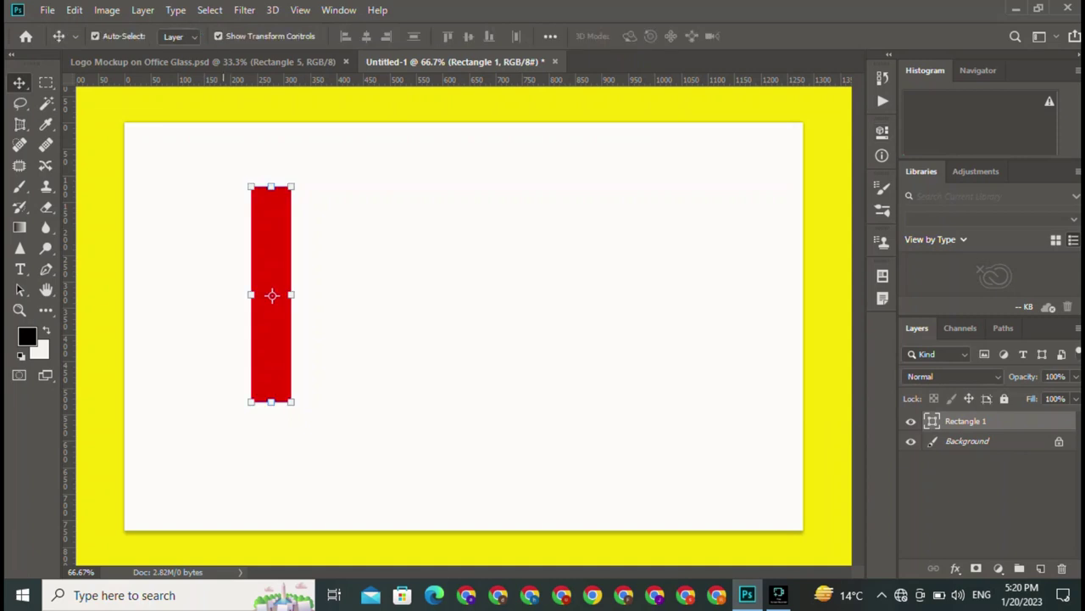
Distort the rectangle's top-right corner down to slant its top, then move the bar right
key("ctrl+t")
right_click(271, 295)
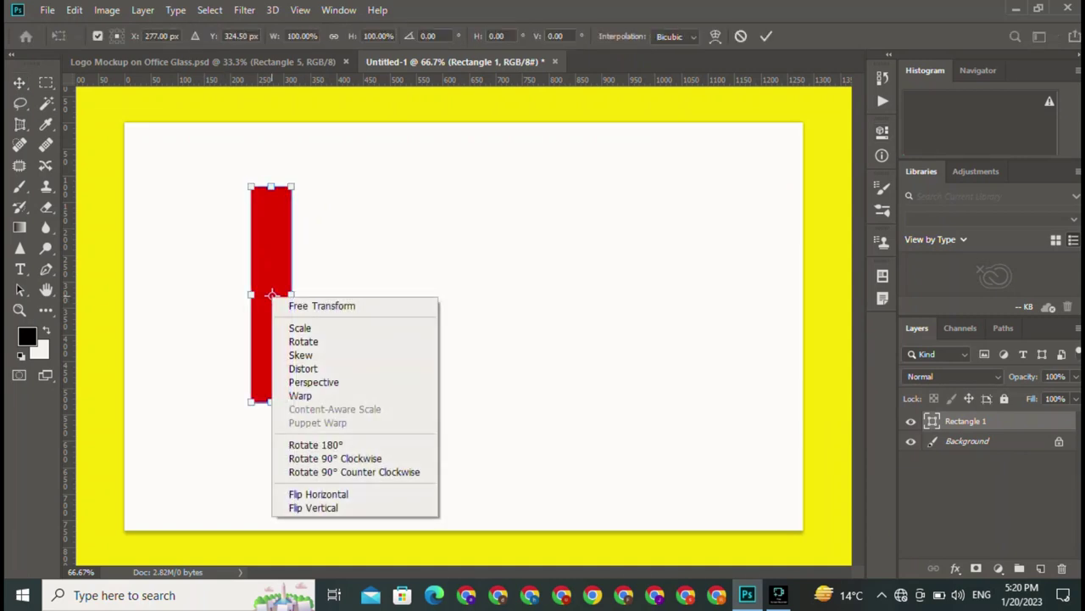
left_click(302, 368)
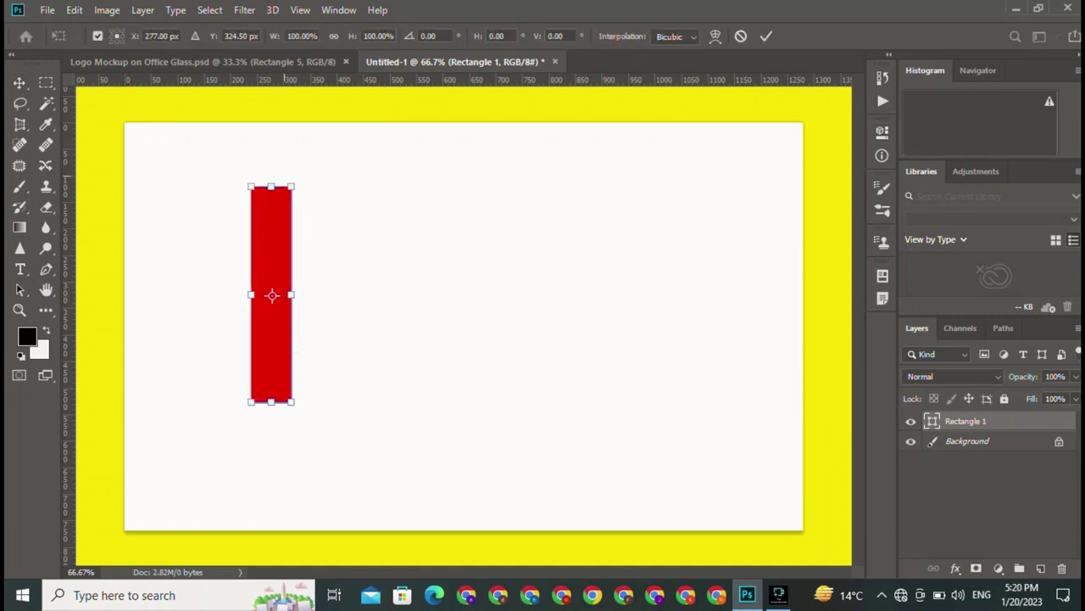
left_click_drag(291, 185, 291, 243)
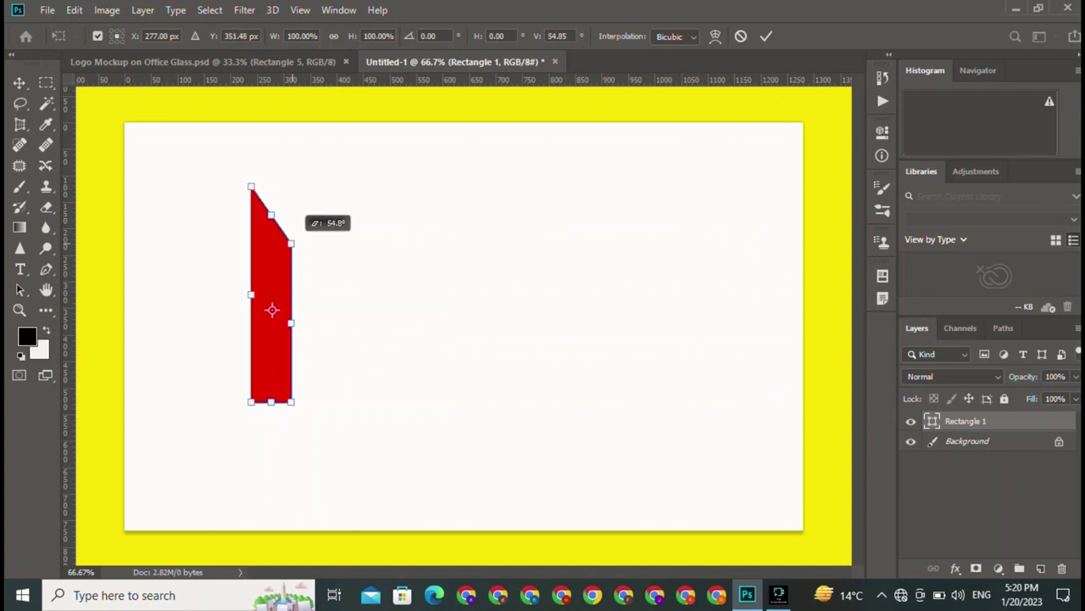
left_click(766, 35)
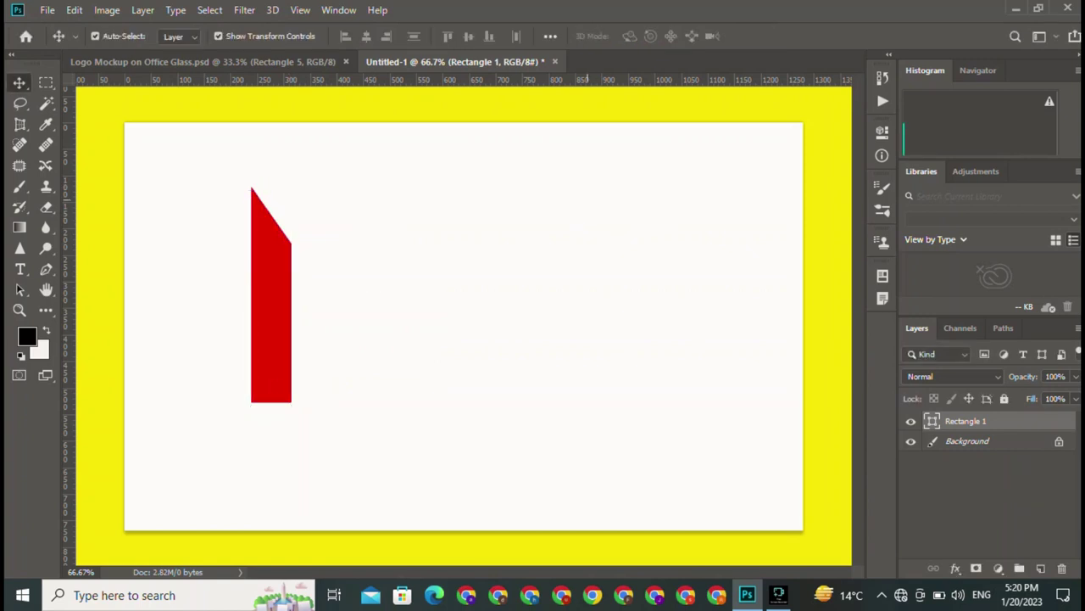
left_click_drag(273, 294, 415, 364)
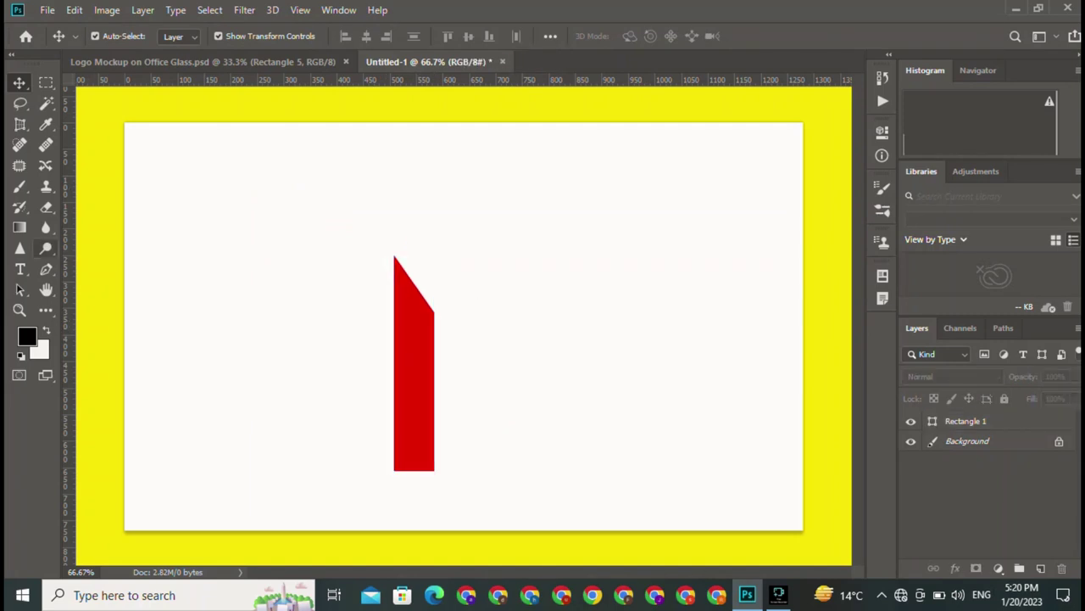
Draw a curved red swoosh shape with the Pen tool over the bar's top
left_click(45, 269)
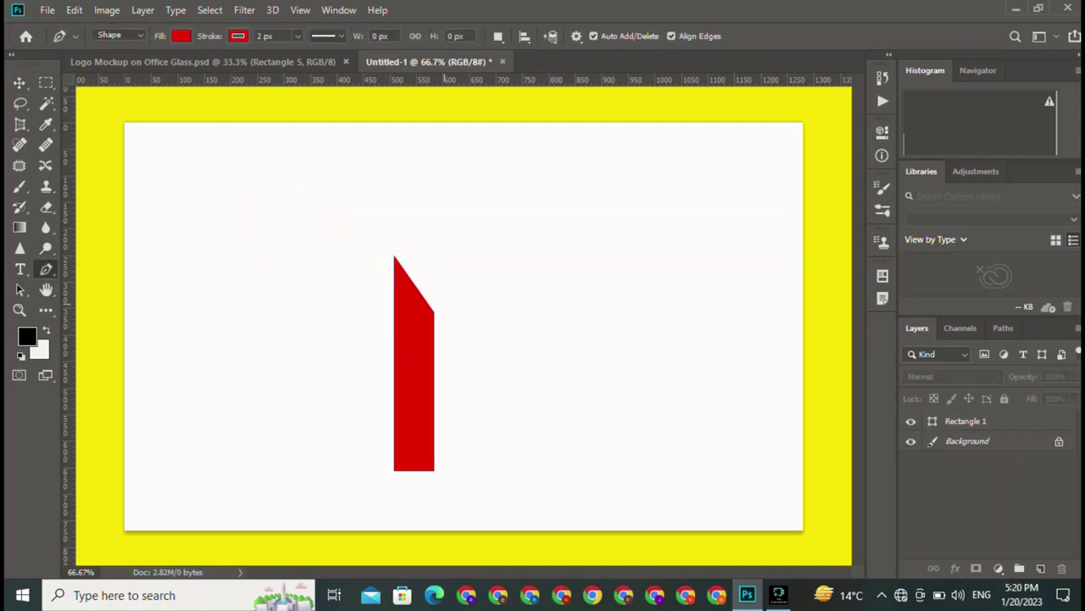
left_click(442, 306)
mouse_move(339, 231)
left_mouse_down()
mouse_move(283, 263)
mouse_move(262, 254)
mouse_move(265, 222)
left_mouse_up()
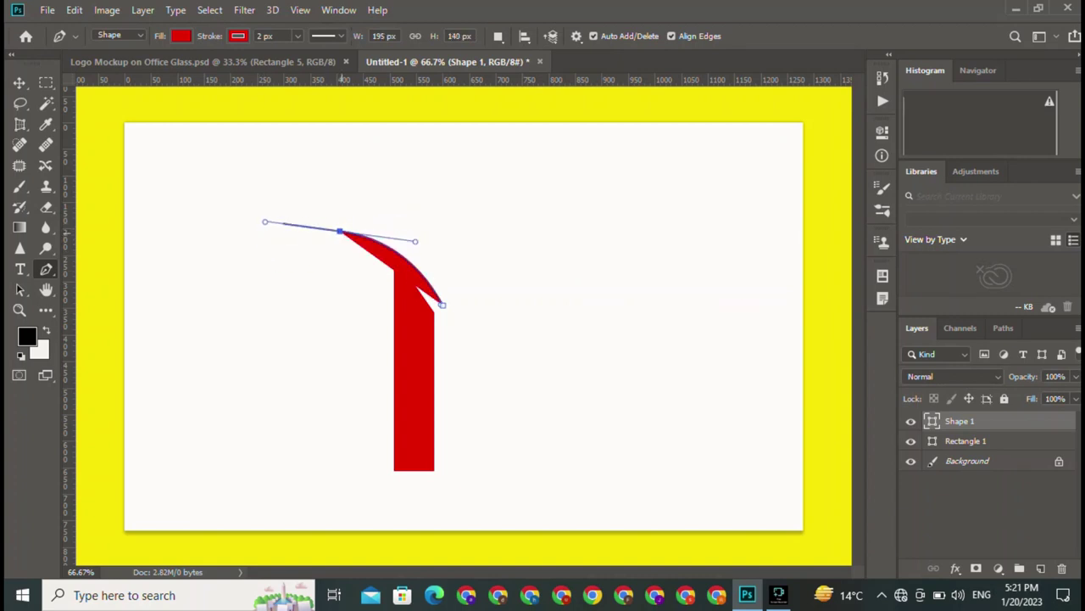
left_click(339, 230, "alt")
left_click(442, 305)
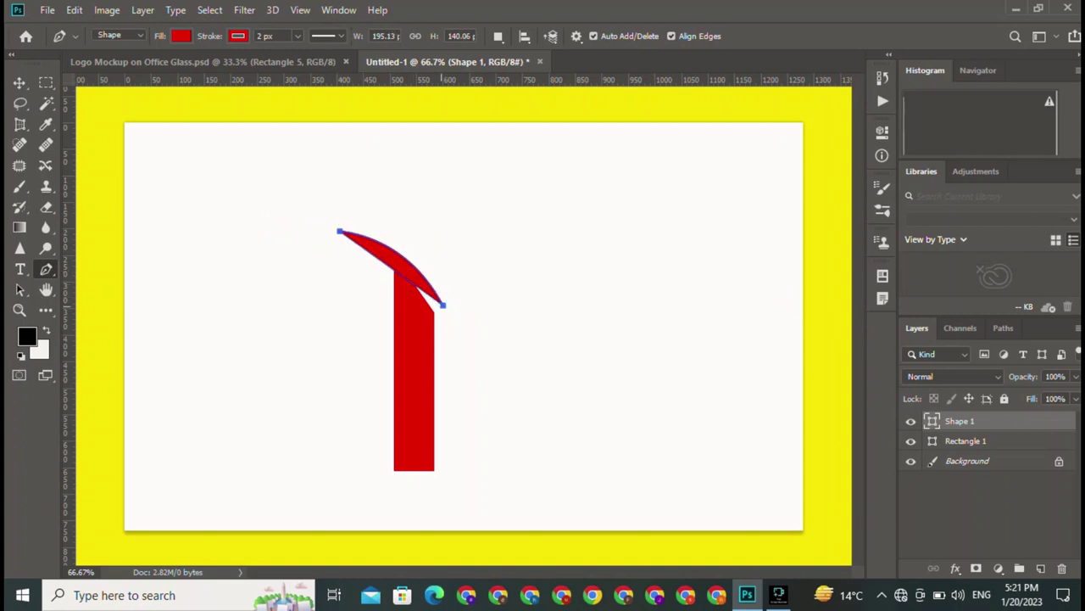
mouse_move(442, 306)
left_mouse_down()
mouse_move(424, 213)
mouse_move(370, 191)
mouse_move(414, 227)
mouse_move(415, 206)
left_mouse_up()
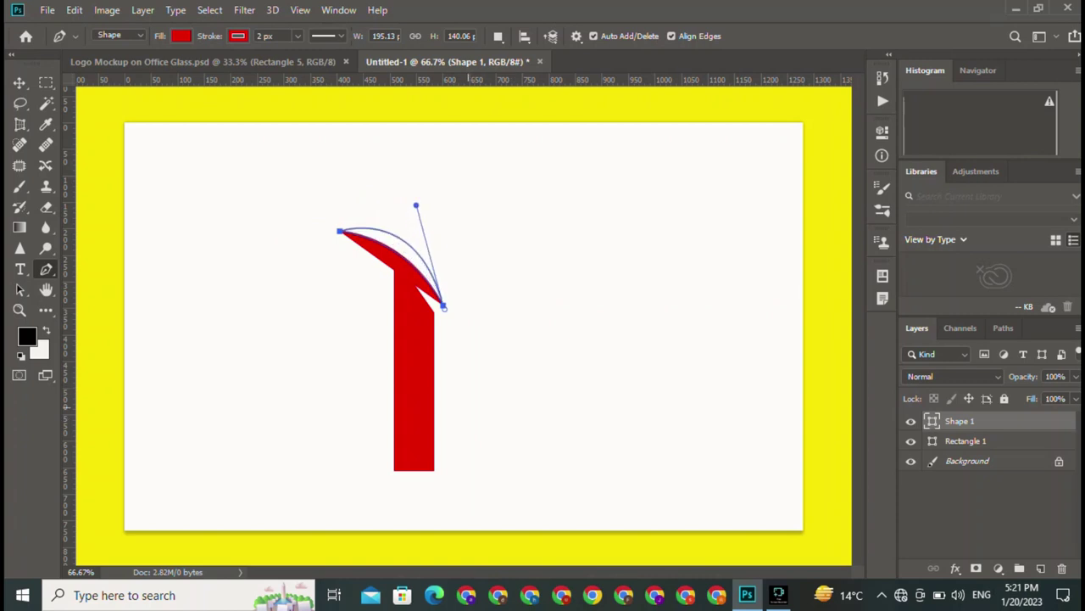
left_click(442, 305)
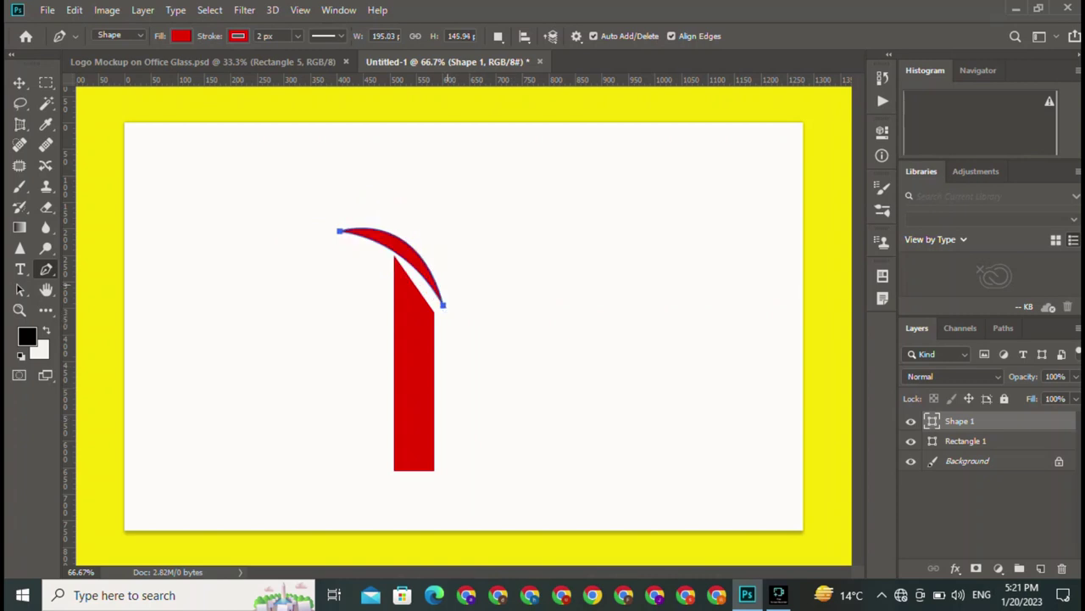
Rotate the swoosh slightly with Ctrl+T
key("v")
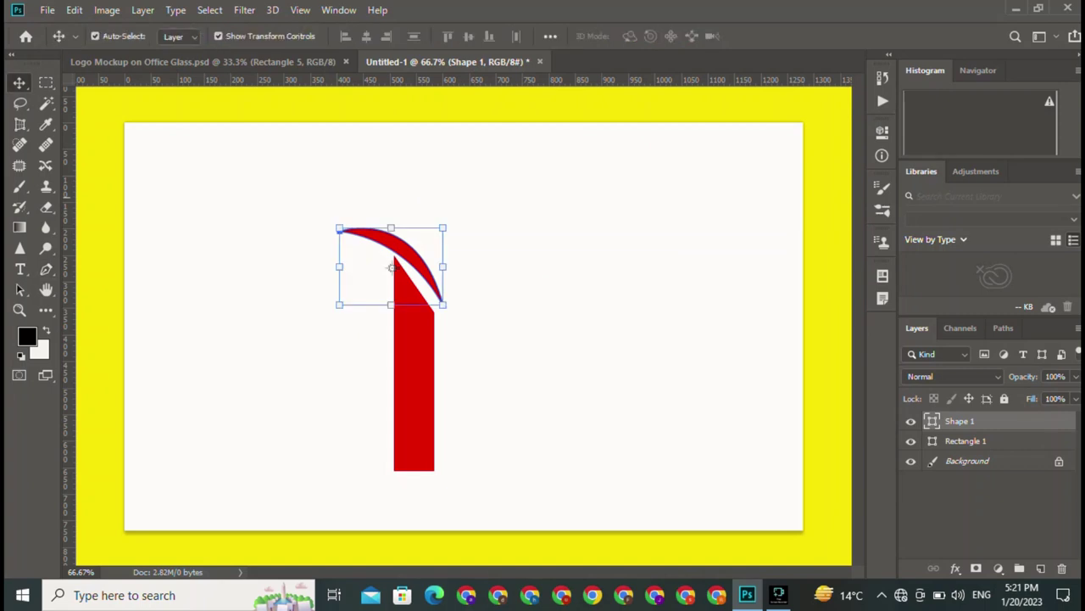
left_click(414, 258)
left_click(392, 268)
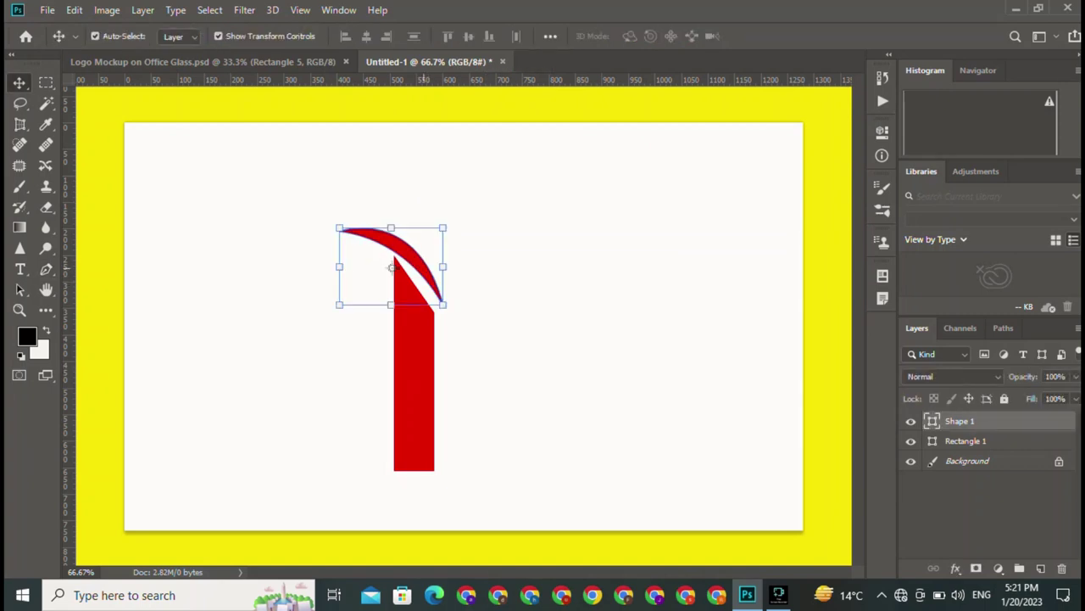
key("ctrl+t")
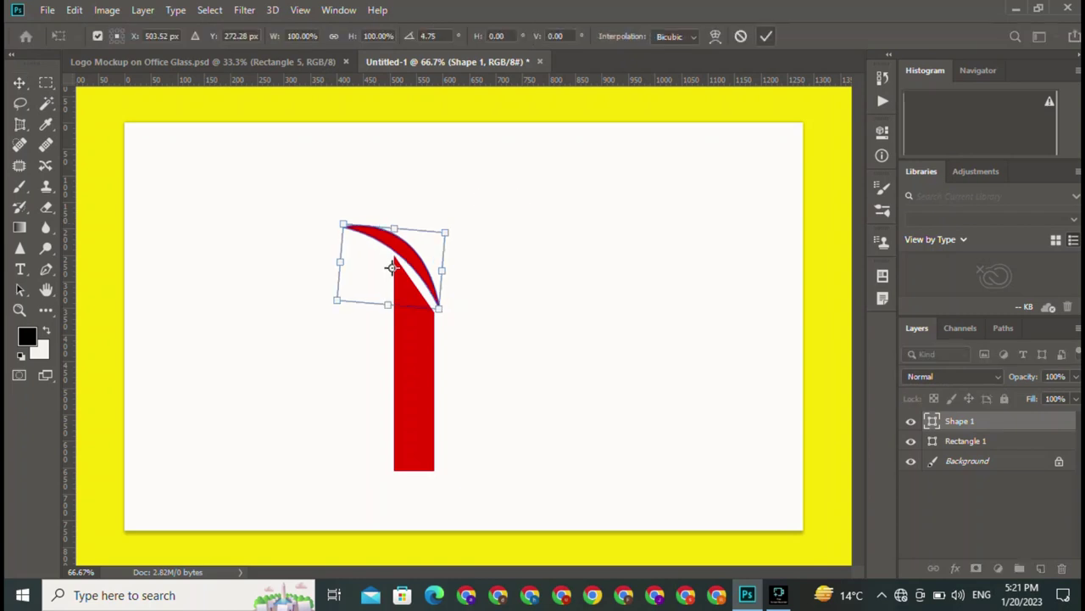
key("Return")
left_click(391, 268)
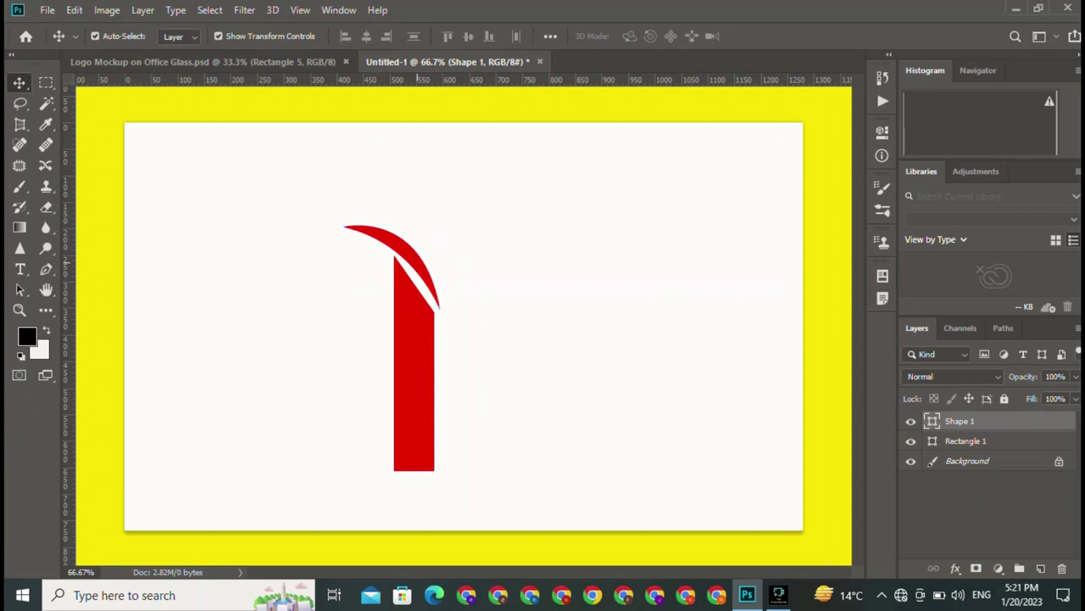
Alt-drag copies of the swoosh upward to stack feathers above the bar
left_click_drag(391, 268, 405, 217)
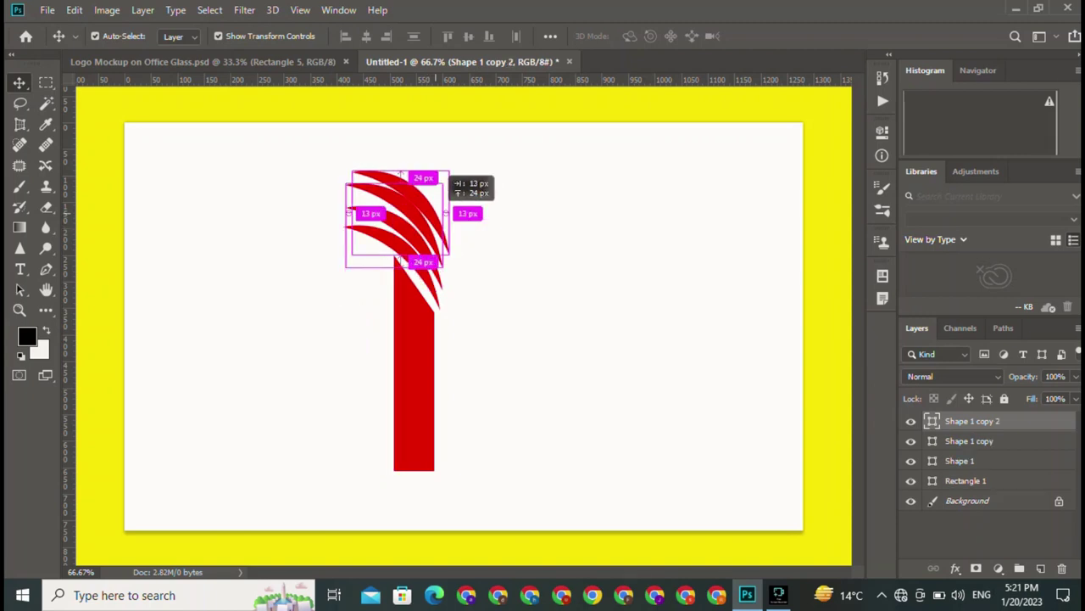
left_click_drag(436, 179, 436, 178)
left_click(503, 136)
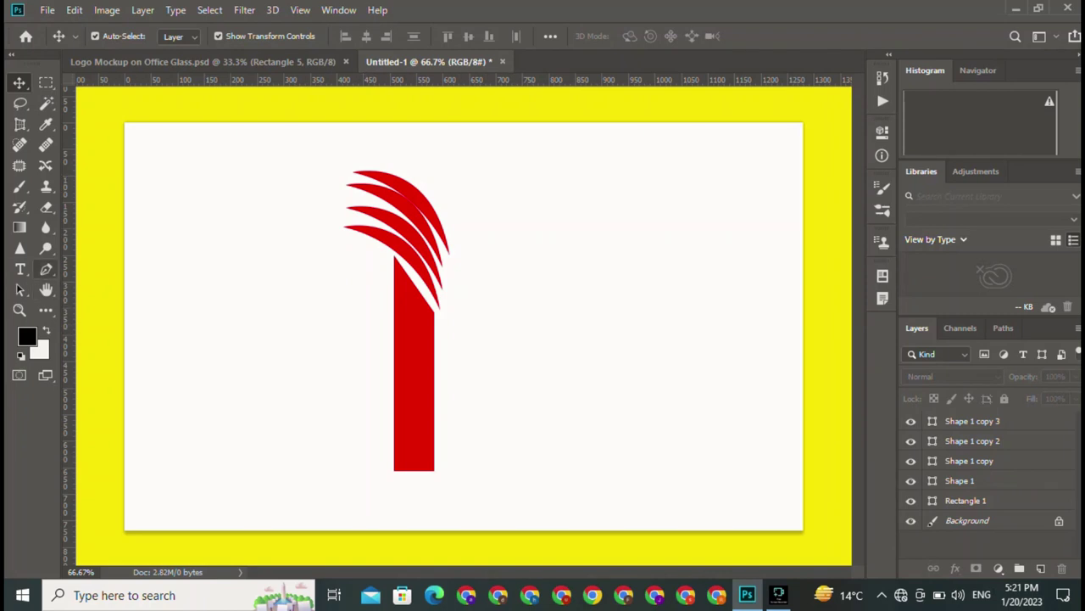
left_click(46, 269)
left_click(444, 316)
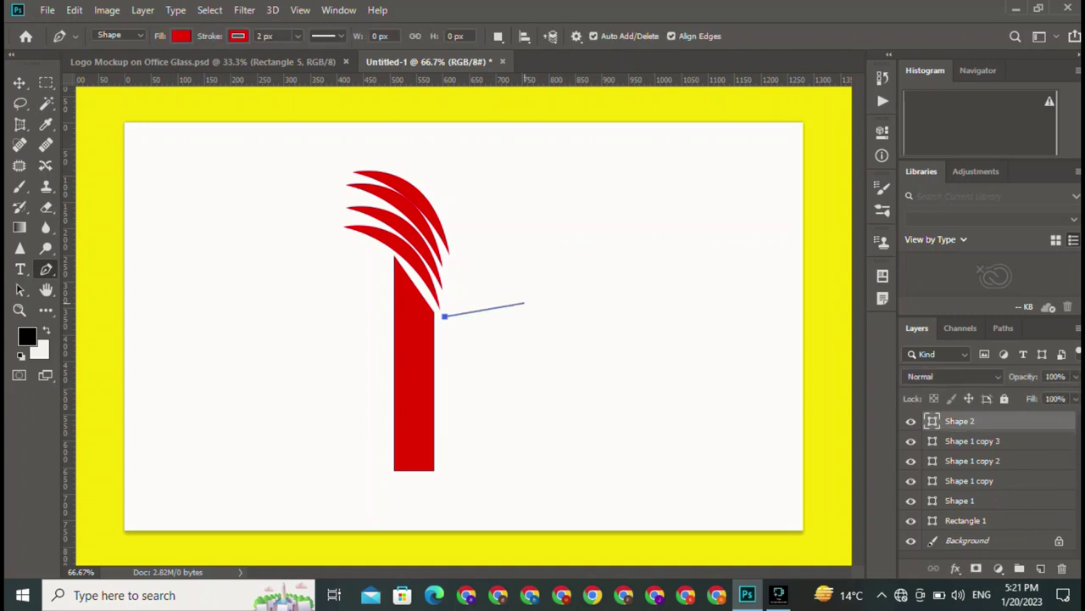
left_click_drag(580, 252, 649, 184)
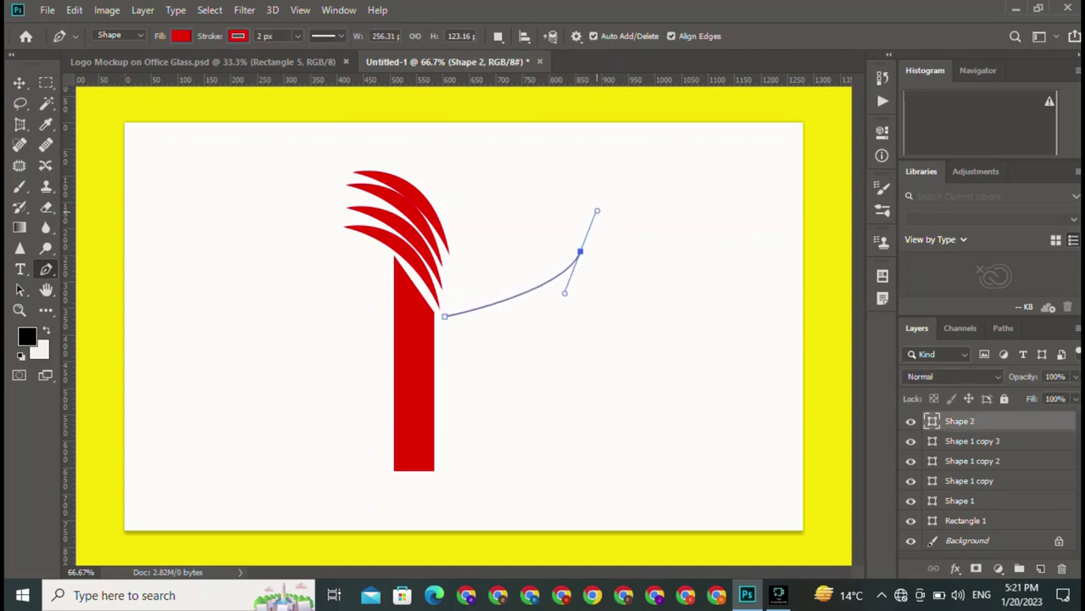
left_click(580, 252, "alt")
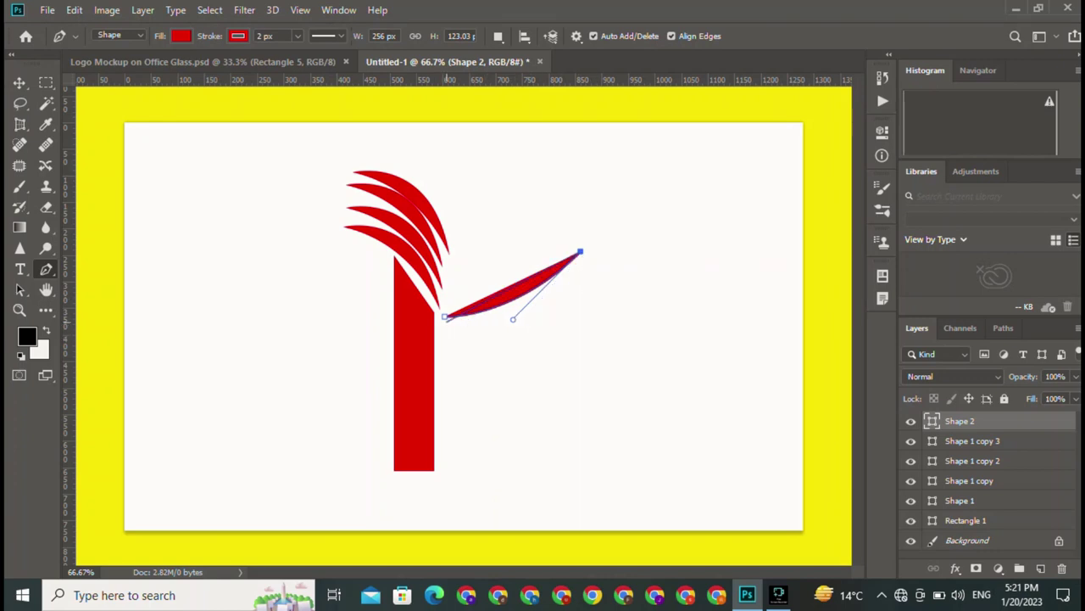
left_click(444, 317)
mouse_move(513, 319)
left_mouse_down()
mouse_move(628, 345)
mouse_move(534, 332)
mouse_move(562, 334)
mouse_move(423, 391)
mouse_move(529, 339)
mouse_move(582, 265)
mouse_move(354, 339)
mouse_move(449, 285)
mouse_move(454, 253)
left_mouse_up()
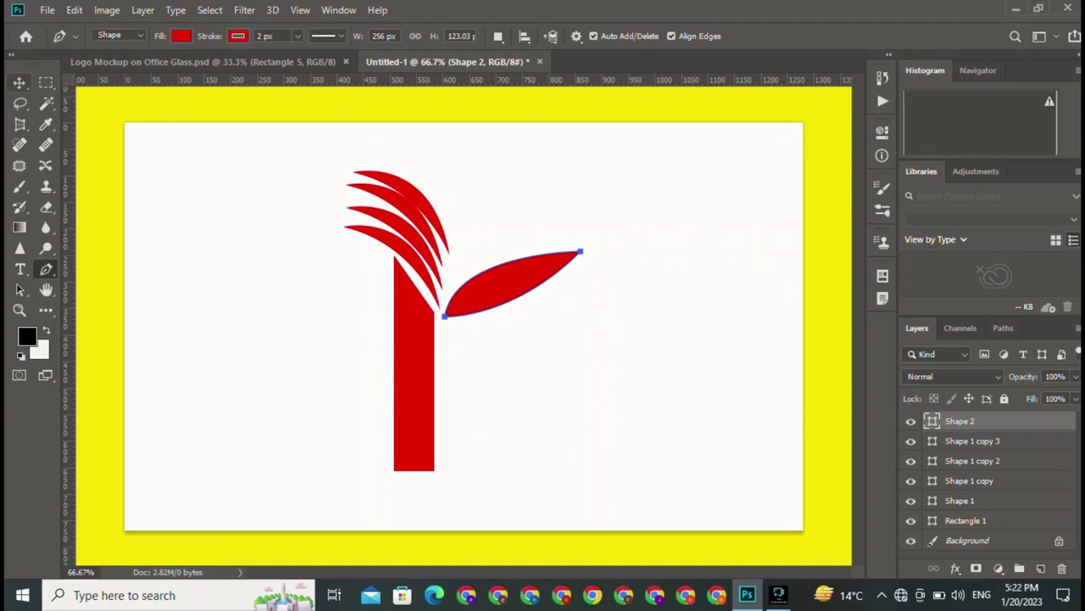
key("v")
left_click(522, 407)
left_click(508, 284)
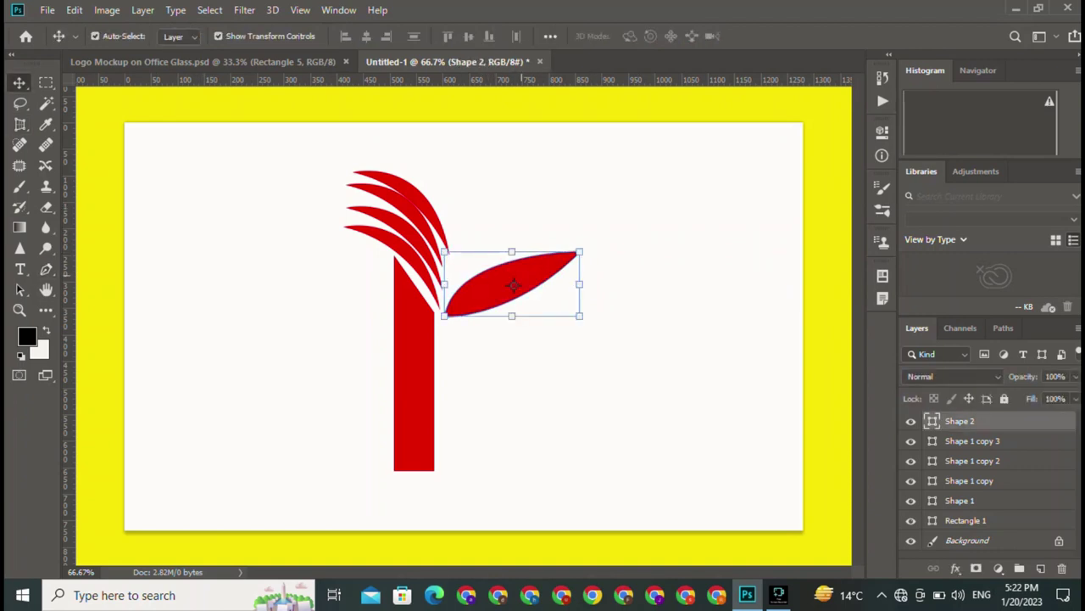
key("Delete")
left_click(551, 339)
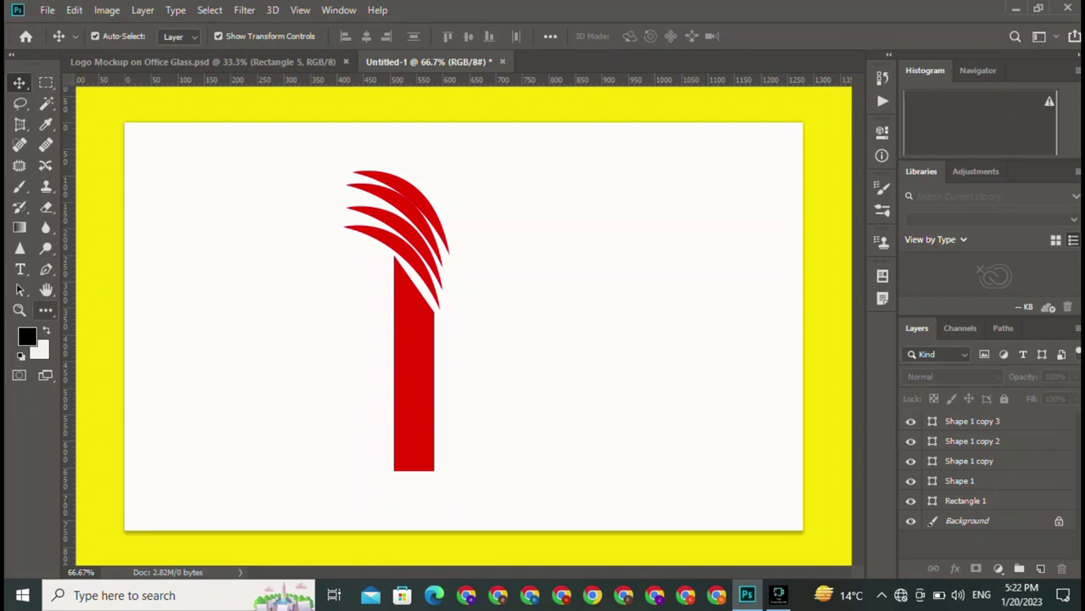
Alt-drag a duplicate of the red bar to its right
key("u")
left_click(46, 310)
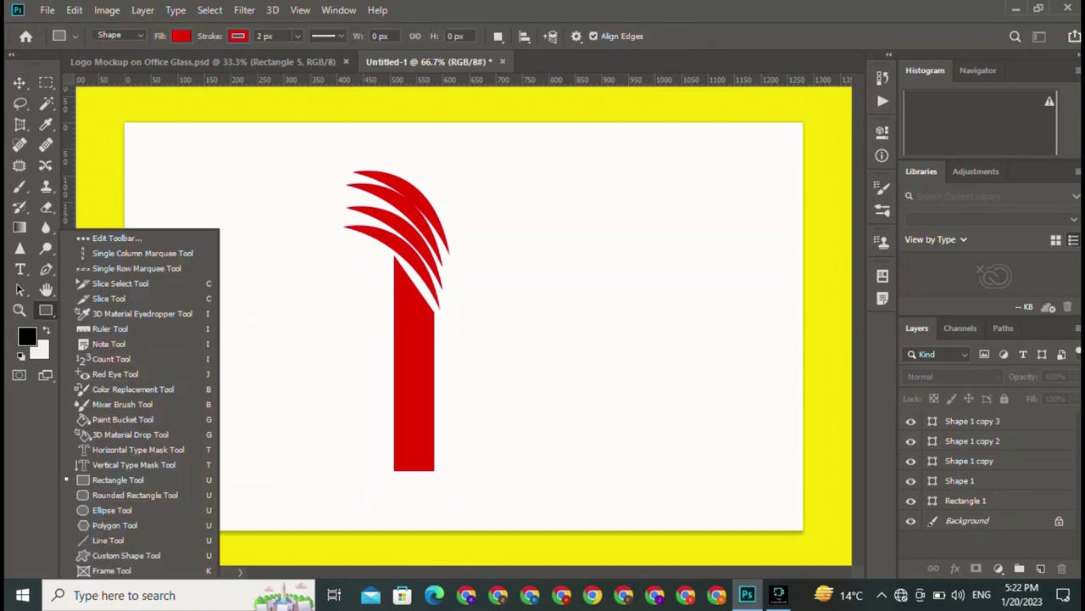
left_click(19, 82)
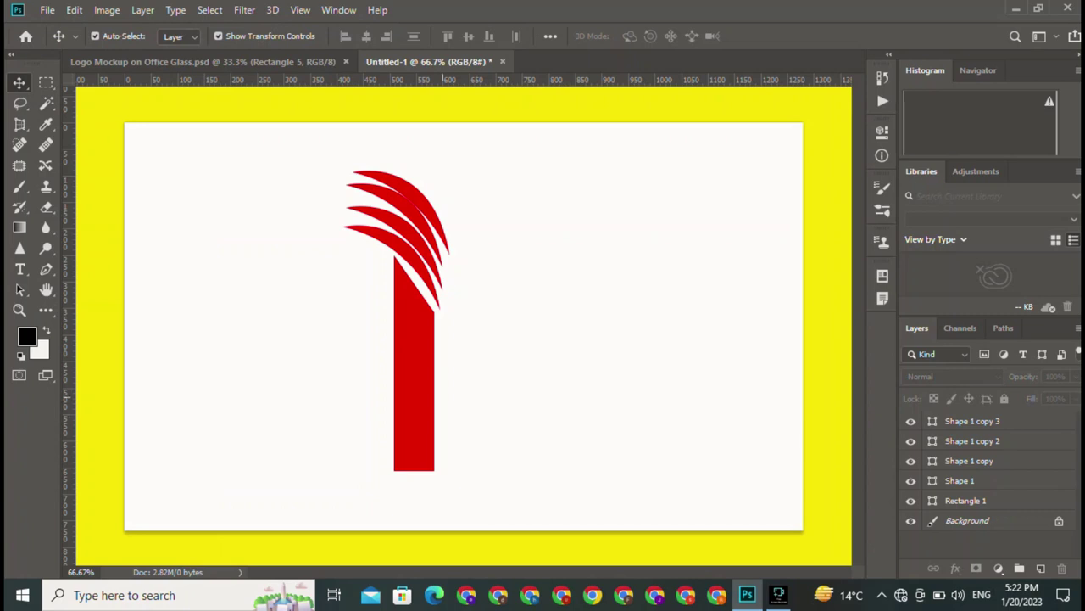
left_click(426, 373)
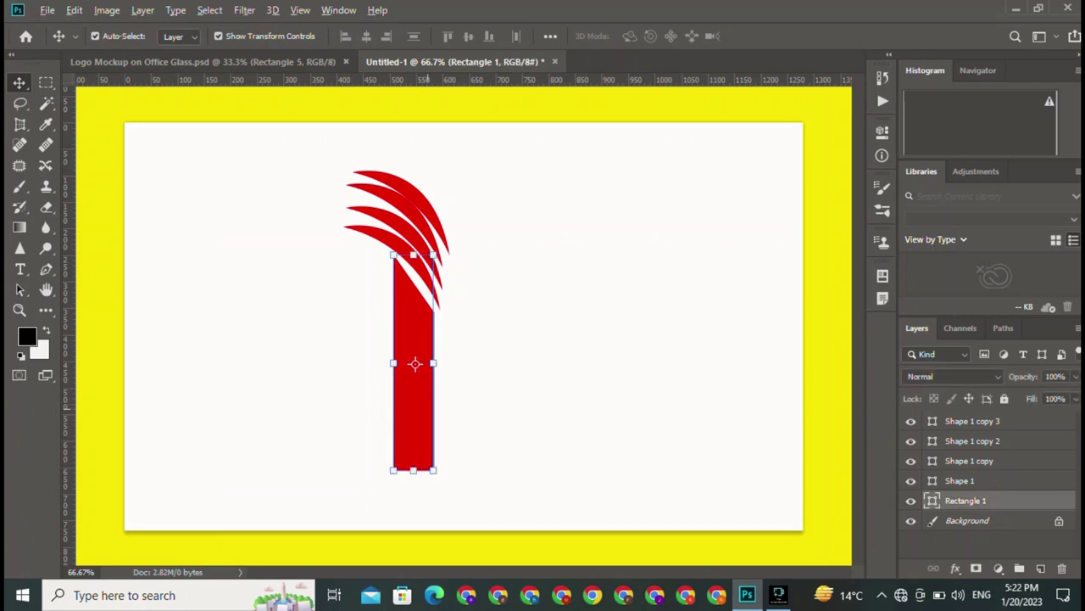
left_click_drag(426, 373, 509, 373)
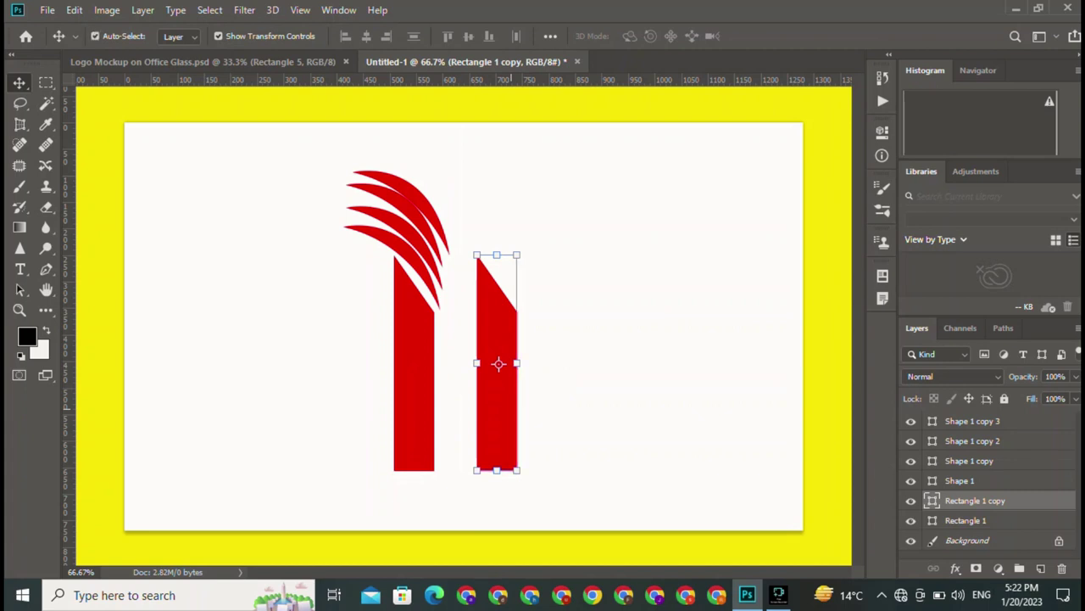
Flip the bar copy horizontally so its slanted top mirrors the original
right_click(510, 410)
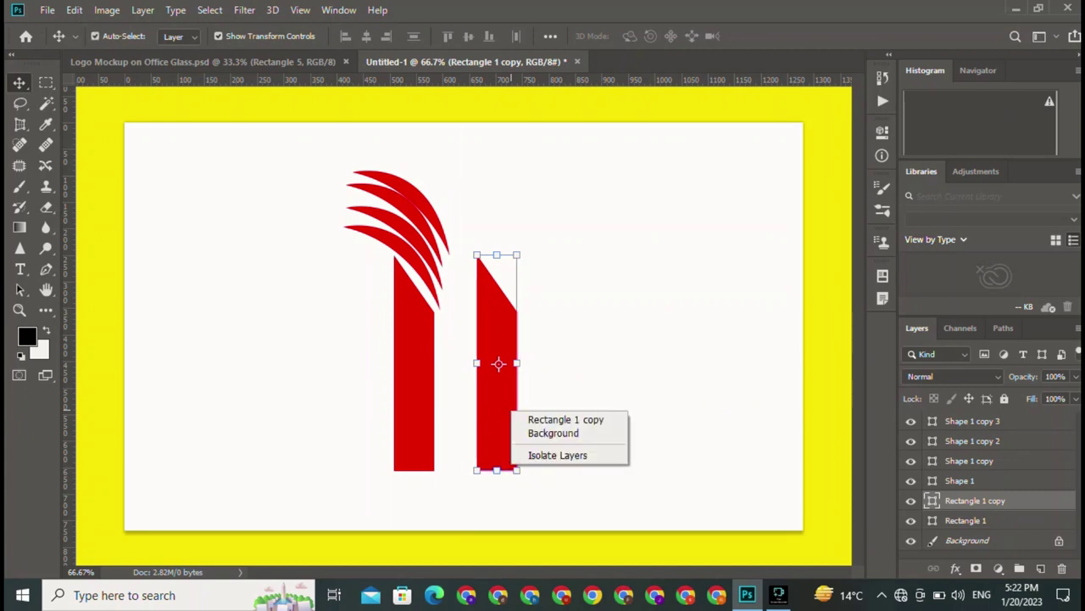
right_click(505, 399)
key("Escape")
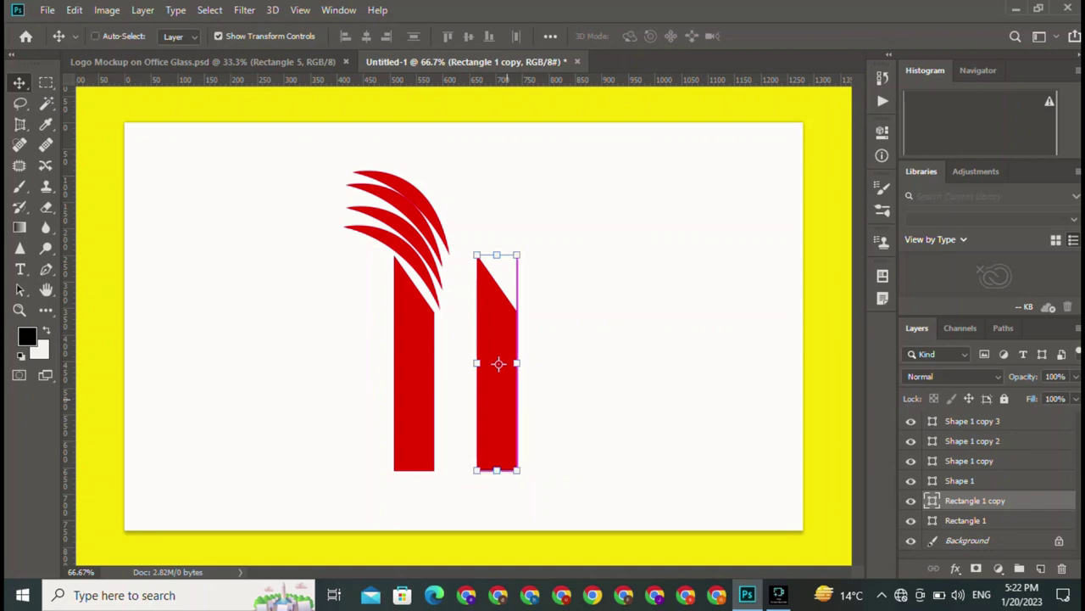
key("ctrl+t")
right_click(498, 363)
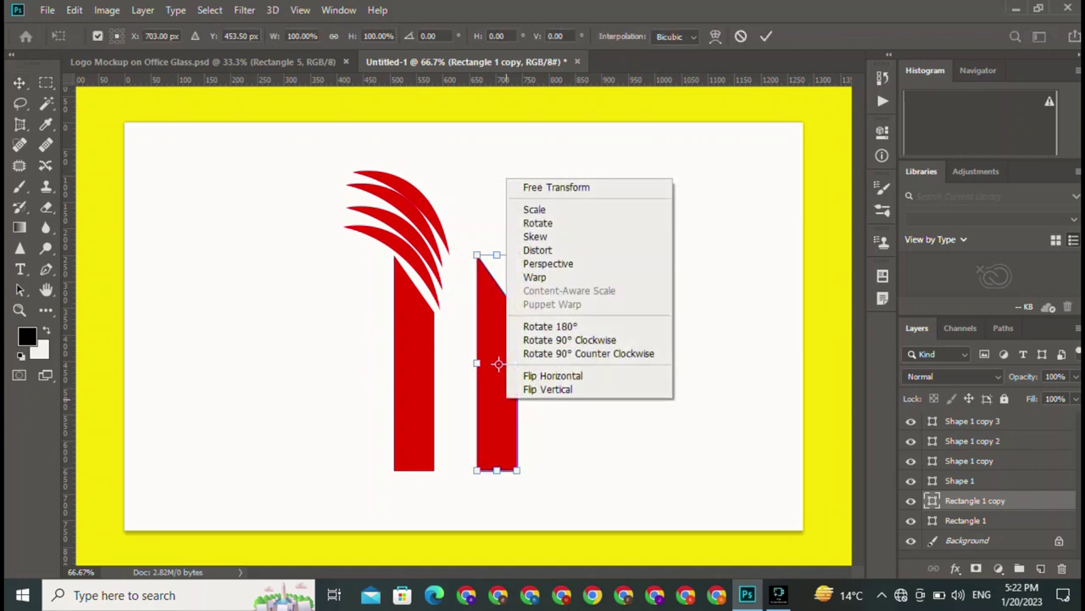
left_click(553, 375)
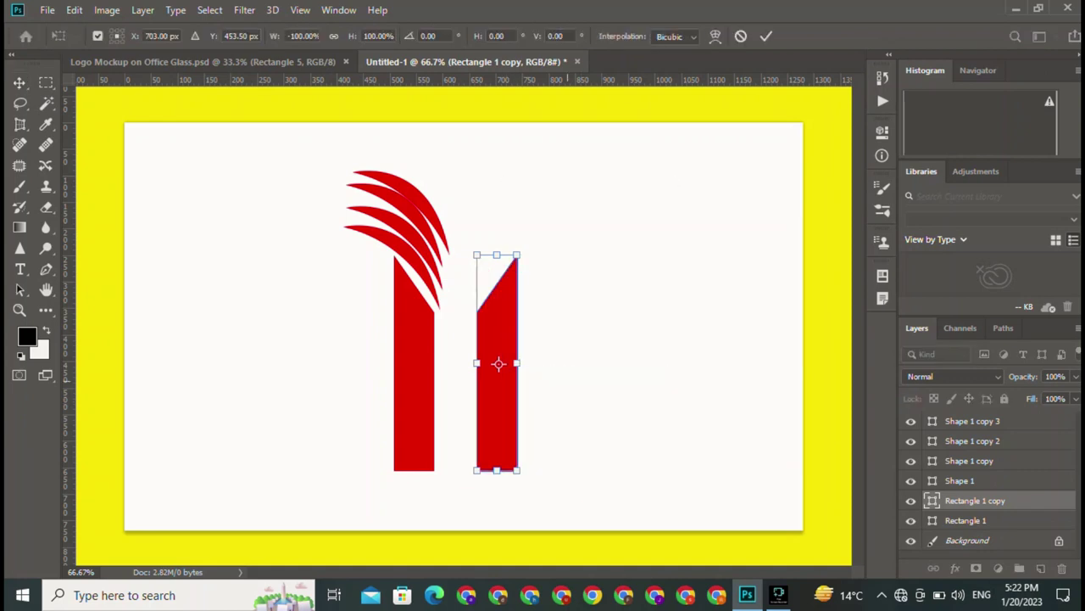
left_click(765, 36)
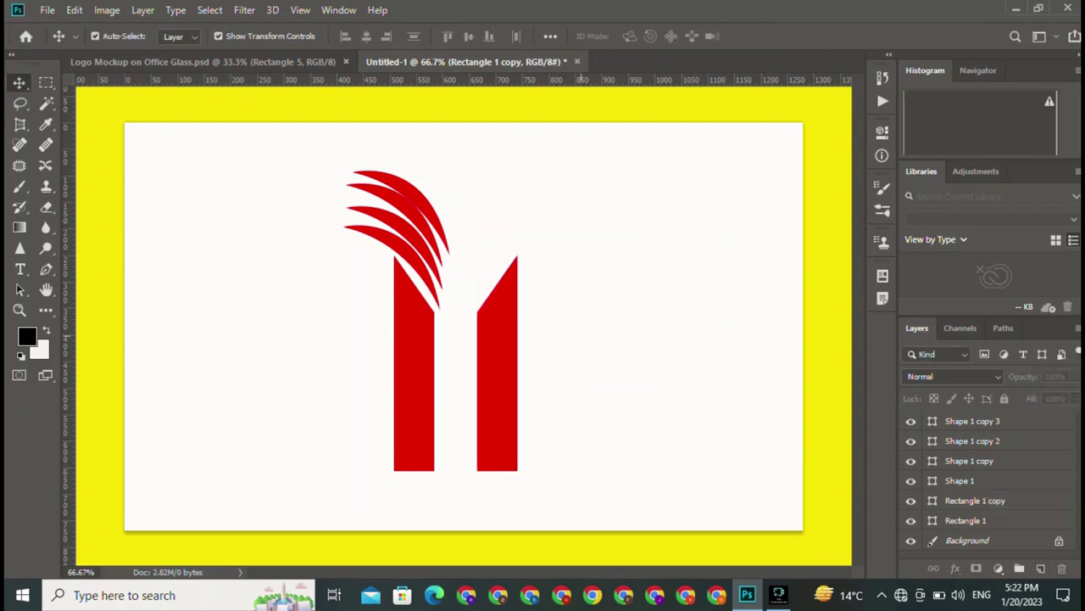
Move the mirrored bar further right and select the four feather swooshes
mouse_move(503, 342)
left_mouse_down()
mouse_move(566, 356)
mouse_move(567, 341)
left_mouse_up()
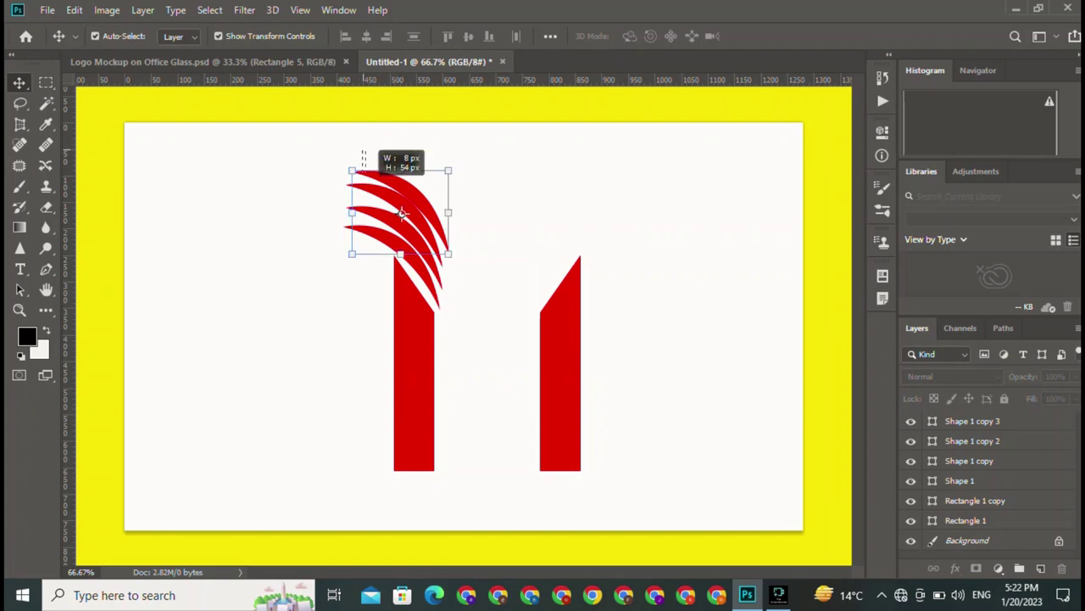
mouse_move(457, 157)
left_mouse_down()
mouse_move(365, 225)
mouse_move(477, 242)
mouse_move(396, 241)
mouse_move(560, 241)
mouse_move(527, 240)
left_mouse_up()
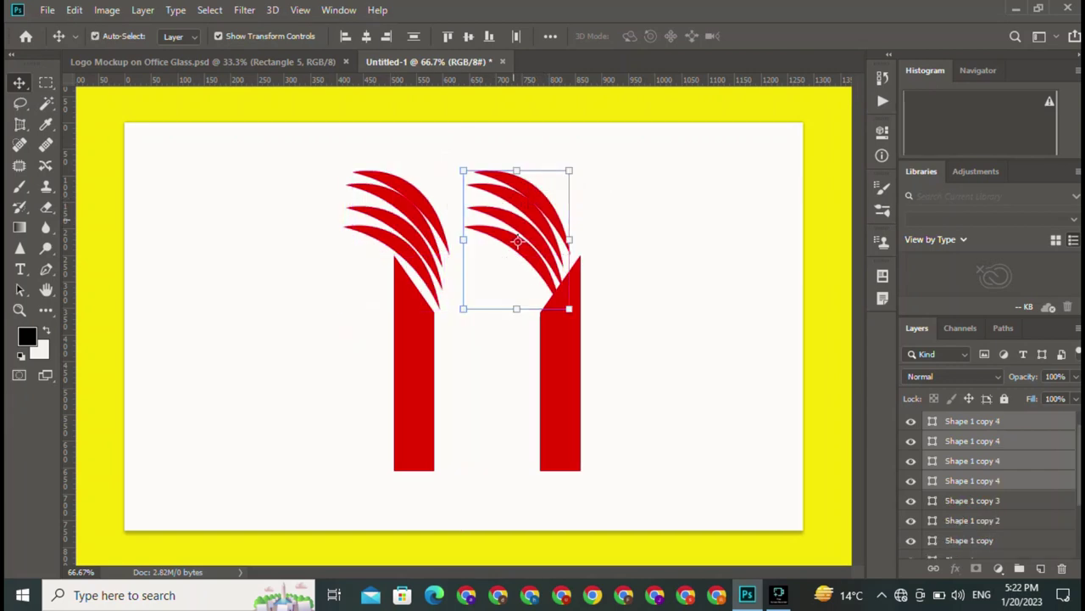
right_click(513, 221)
key("Escape")
Flip the swoosh copies horizontally and position them on the right bar's top
key("ctrl+t")
right_click(488, 197)
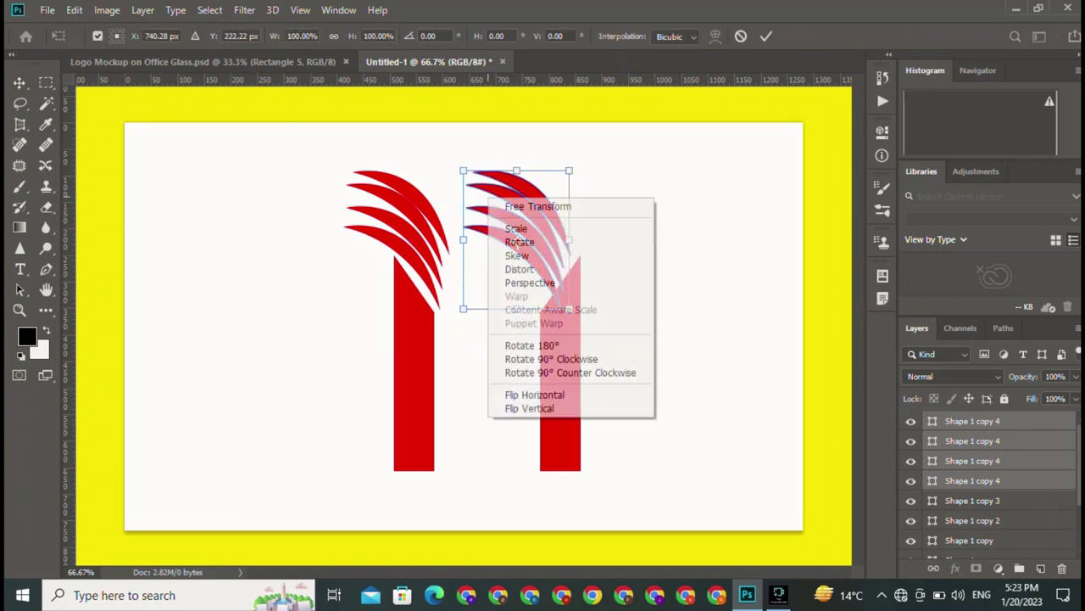
left_click(530, 408)
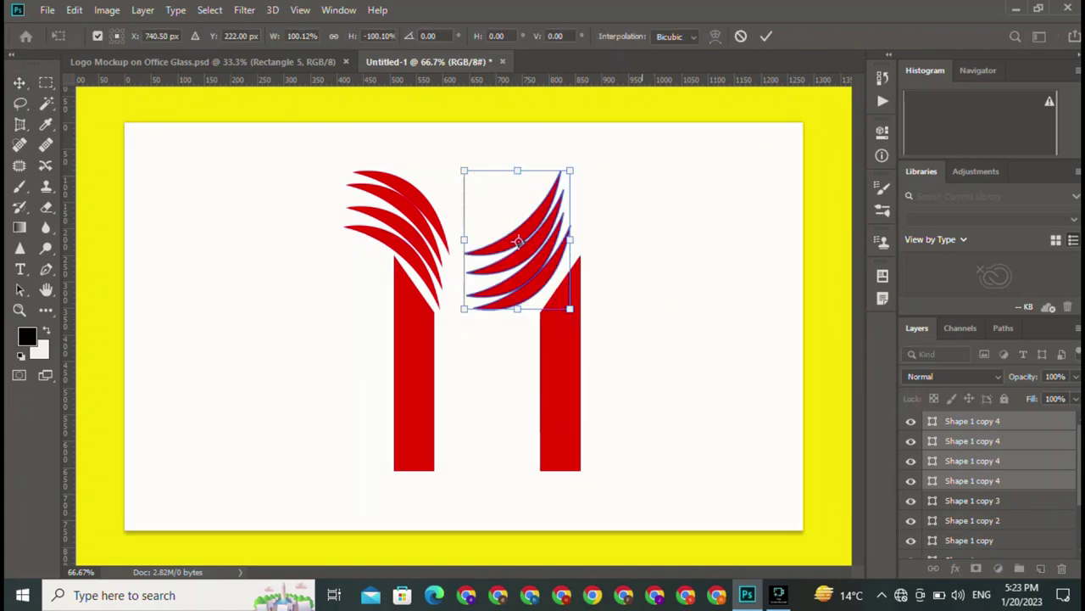
right_click(480, 257)
left_click(555, 451)
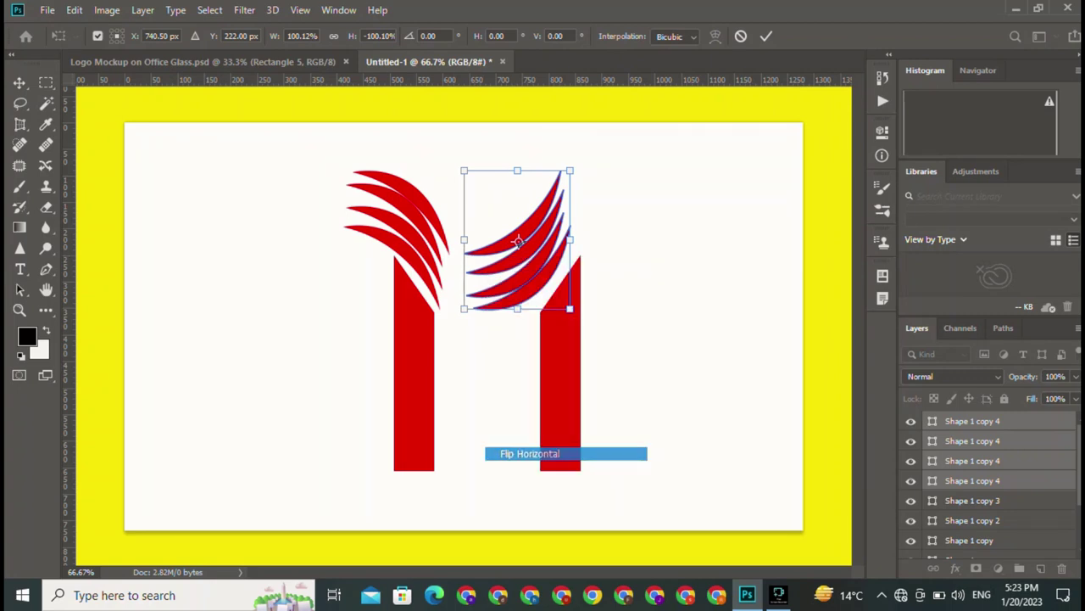
right_click(470, 269)
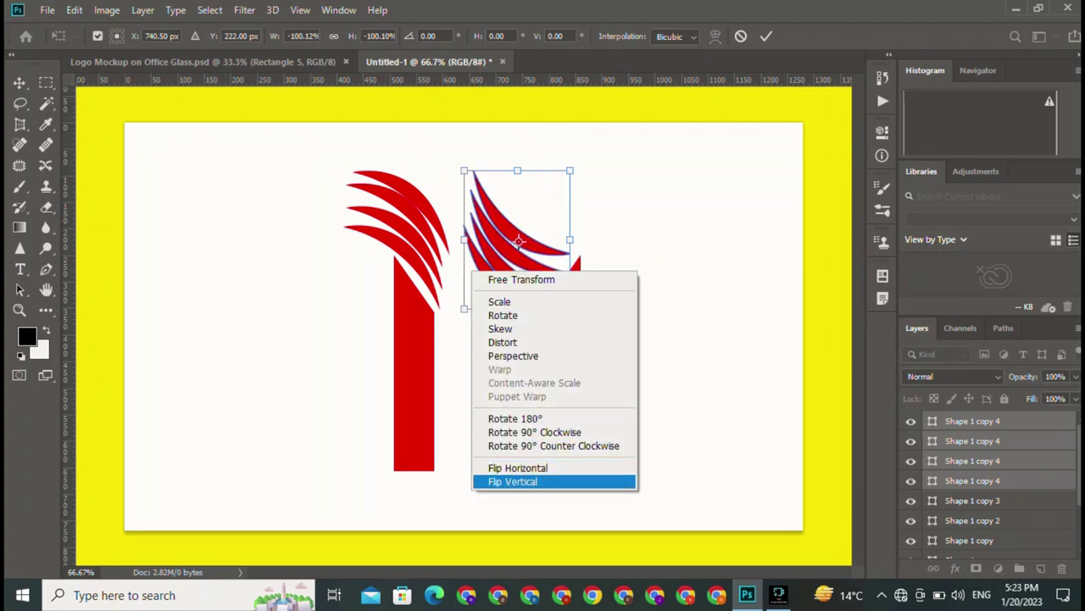
left_click(517, 480)
mouse_move(519, 242)
left_mouse_down()
mouse_move(560, 257)
mouse_move(560, 239)
mouse_move(582, 240)
mouse_move(571, 241)
left_mouse_up()
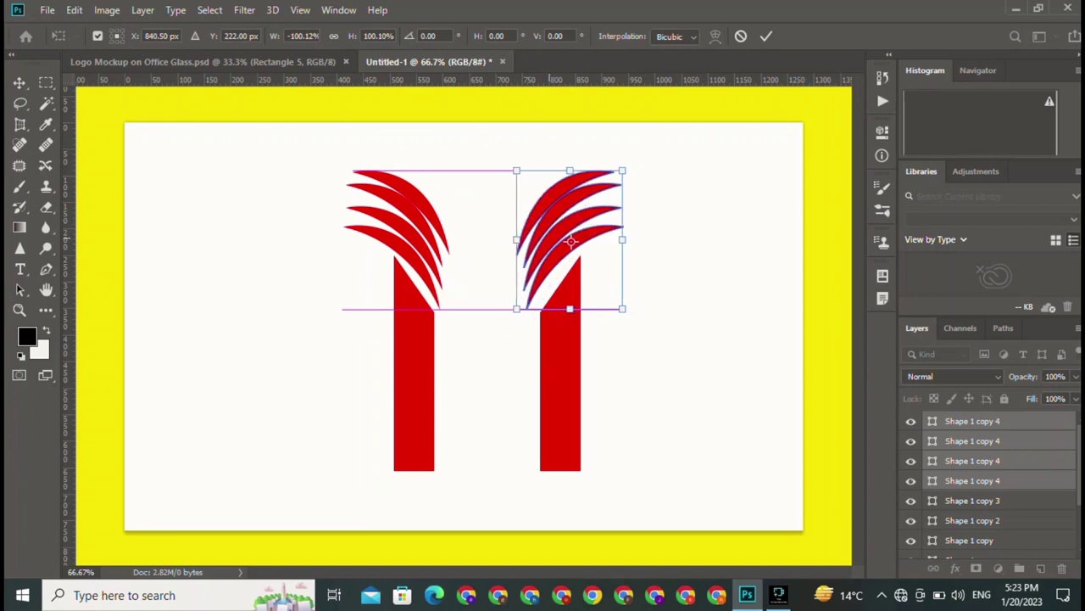
mouse_move(570, 241)
left_mouse_down()
mouse_move(582, 241)
mouse_move(518, 242)
left_mouse_up()
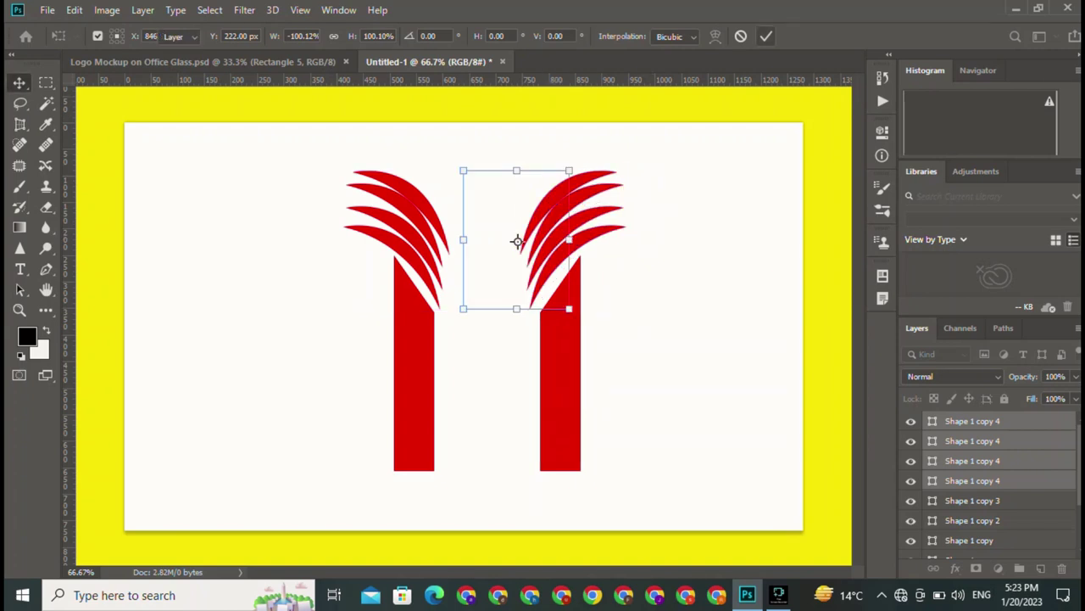
key("Return")
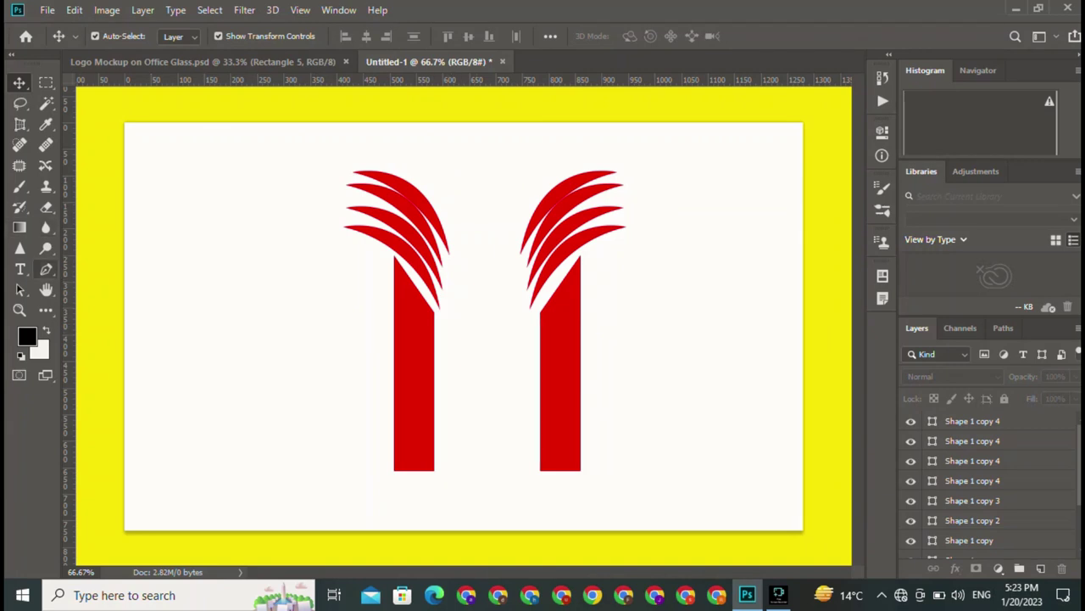
left_click(46, 269)
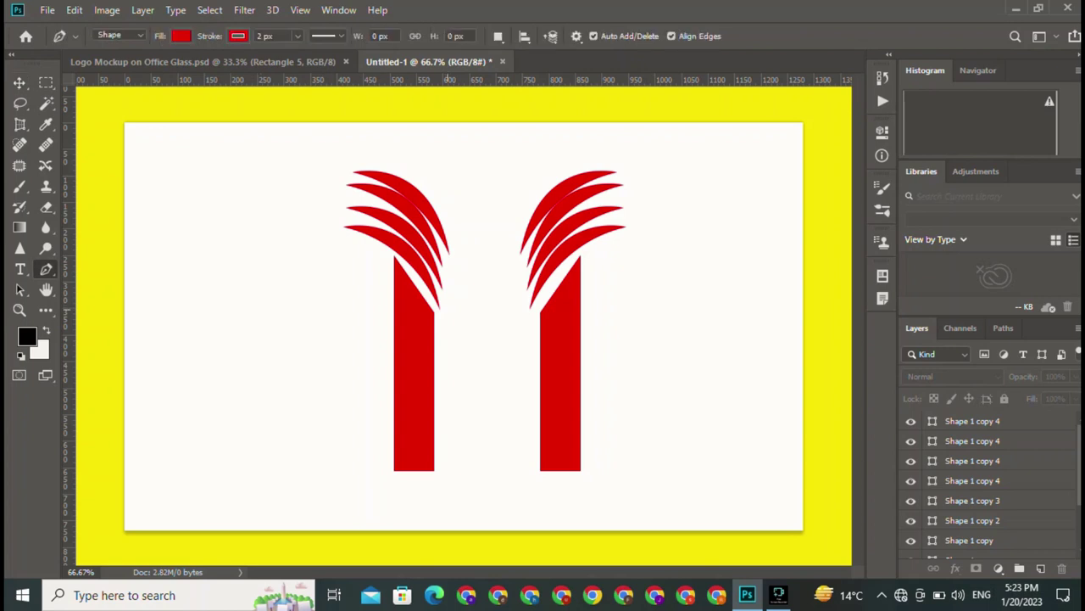
left_click(447, 303)
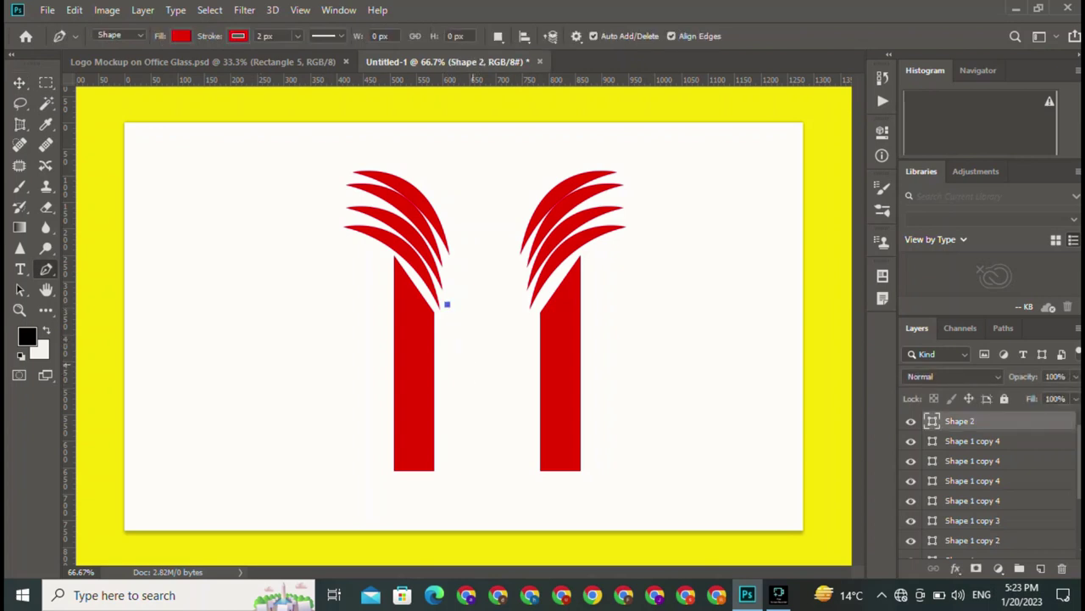
left_click_drag(473, 361, 475, 399)
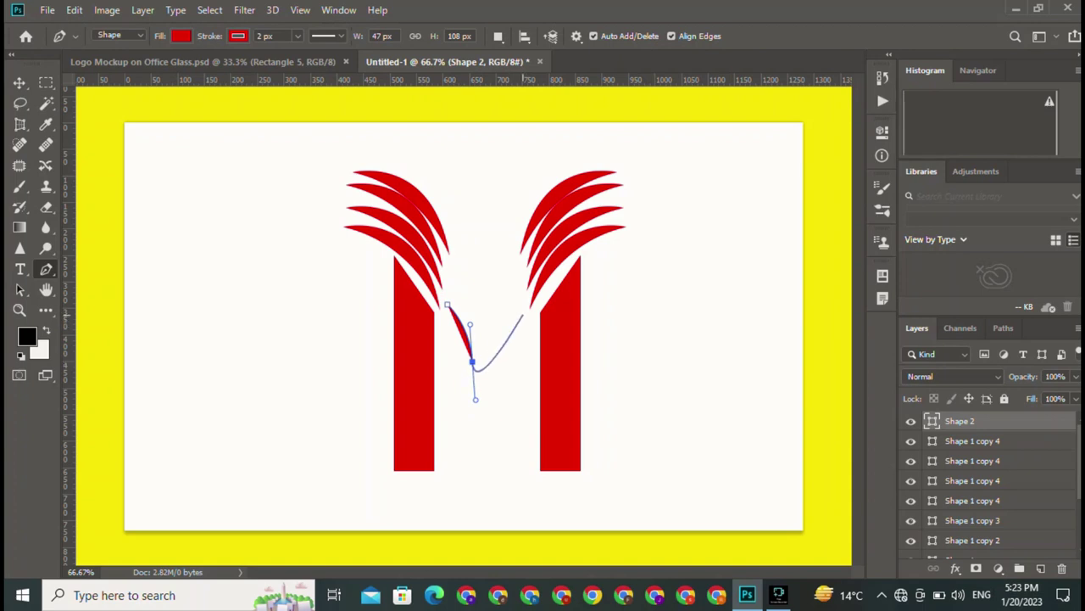
left_click(472, 361, "alt")
mouse_move(518, 309)
left_mouse_down()
mouse_move(552, 280)
mouse_move(547, 298)
left_mouse_up()
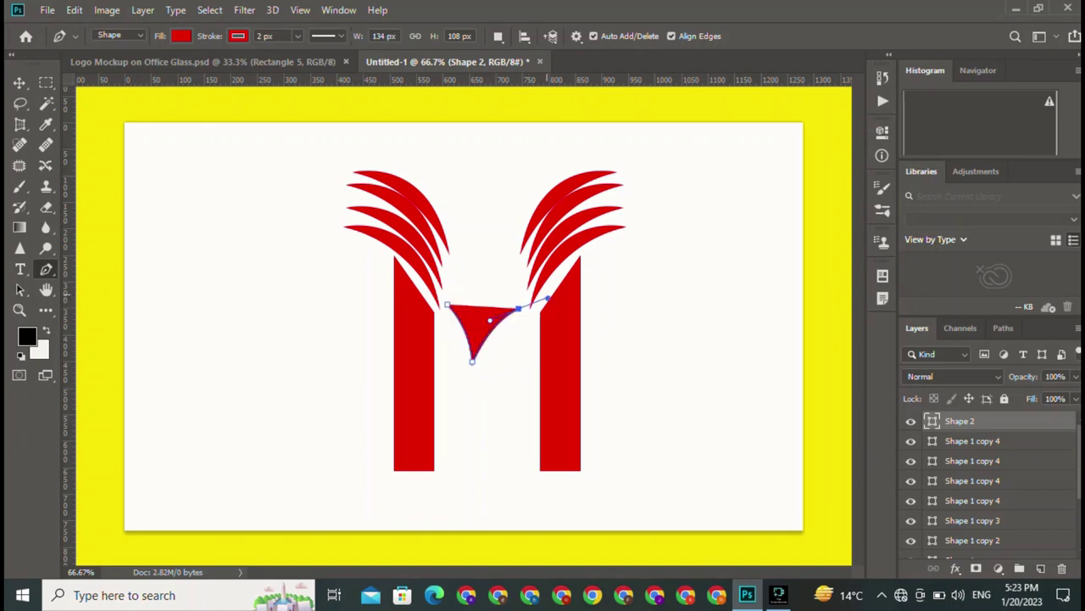
left_click(472, 361, "alt")
left_click_drag(472, 360, 476, 399)
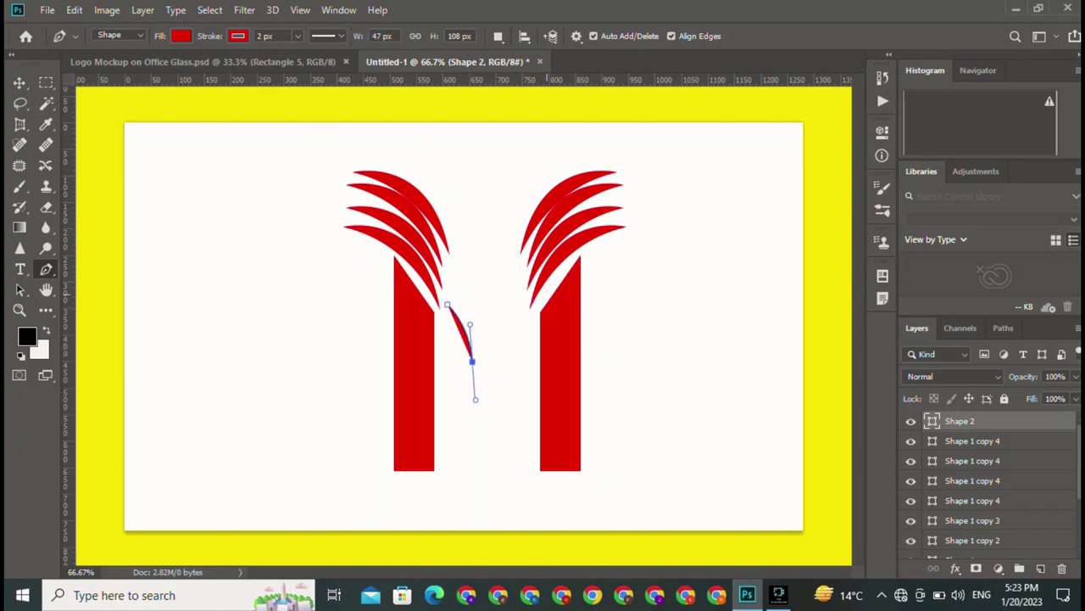
key("ctrl+z")
key("ctrl+z")
key("ctrl+z")
key("ctrl+z")
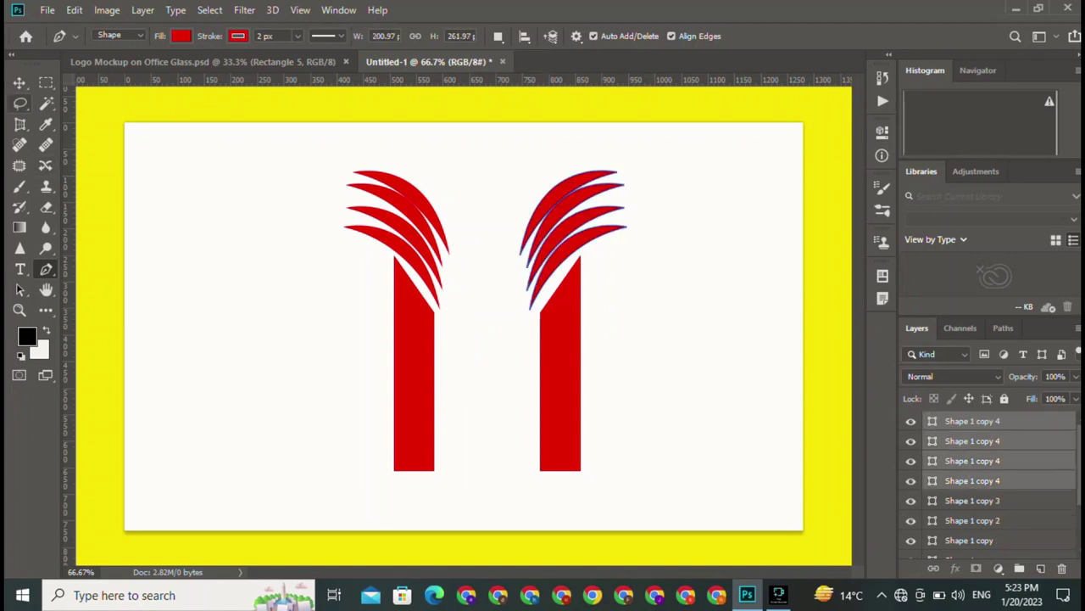
key("v")
Add guides at the bars' top edge, the right bar's inner edge, and a lower V-point level
left_click(572, 308)
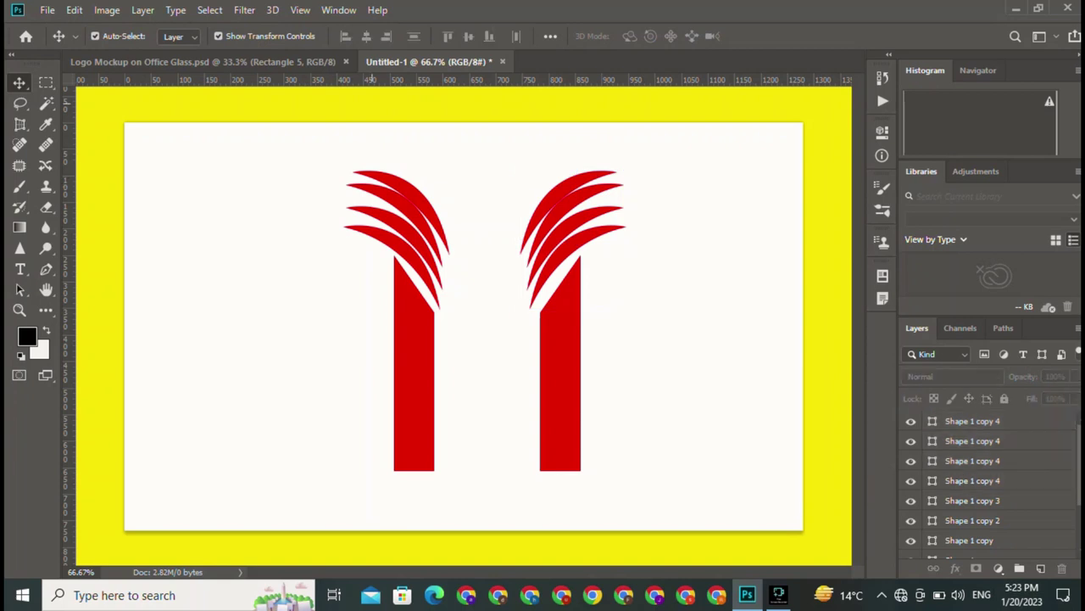
left_click_drag(398, 77, 501, 314)
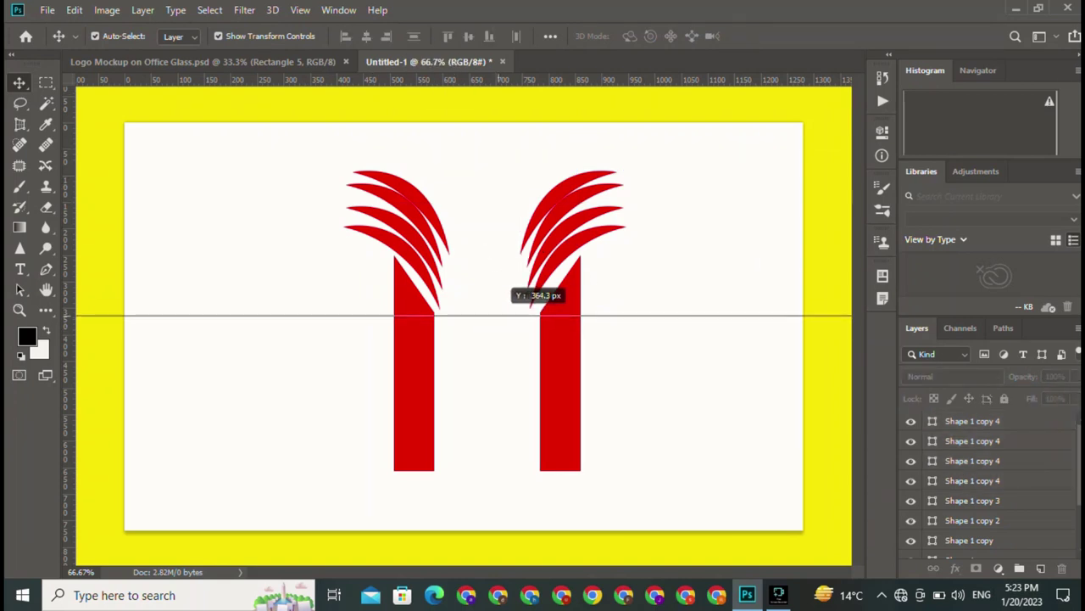
left_click_drag(528, 314, 531, 314)
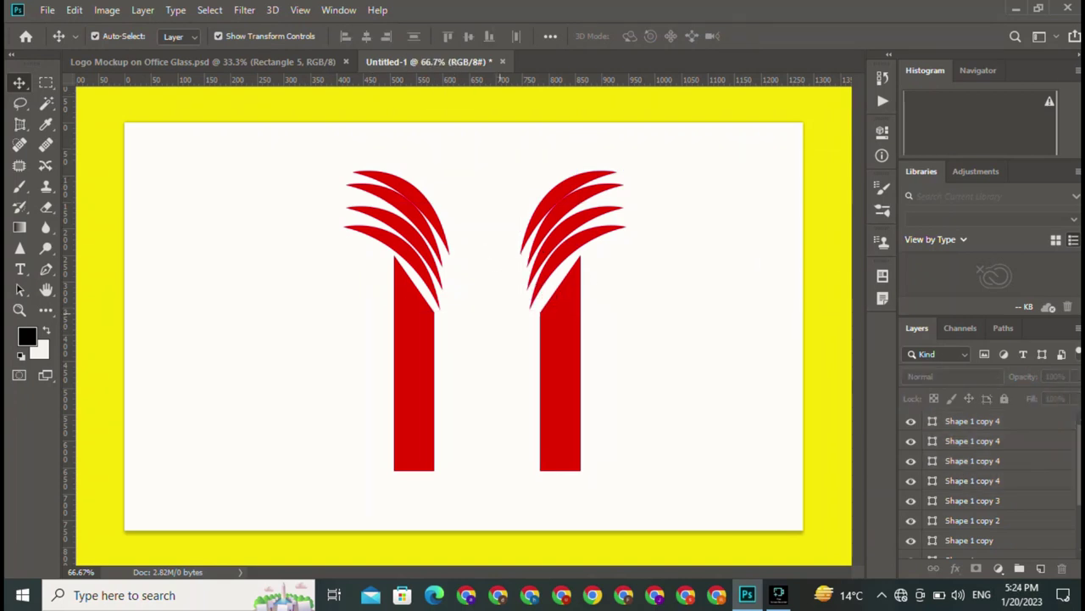
left_click_drag(68, 360, 451, 79)
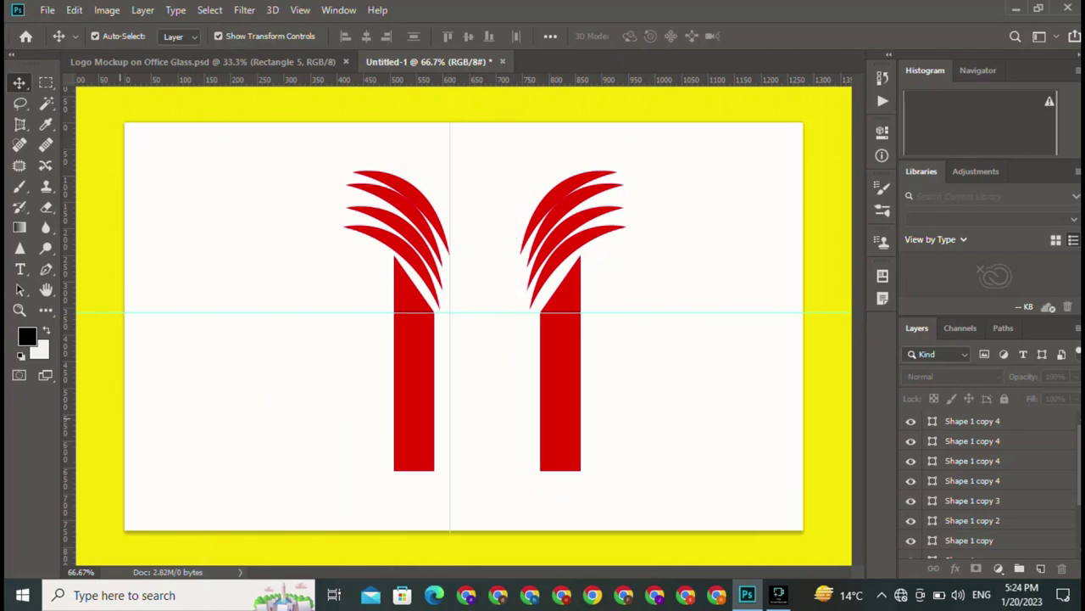
left_click_drag(68, 385, 528, 463)
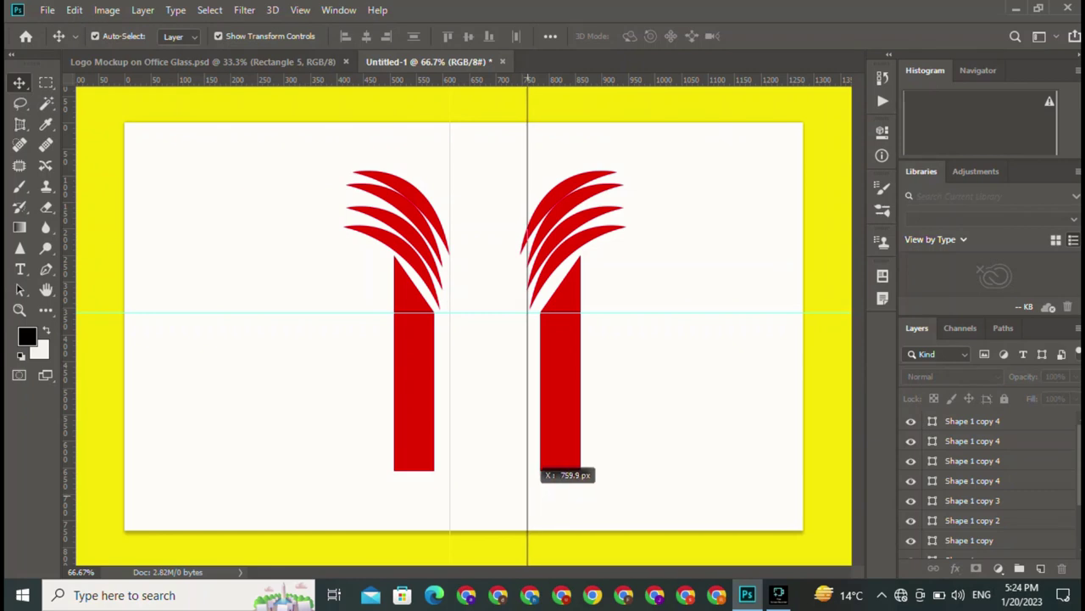
left_click_drag(527, 465, 521, 471)
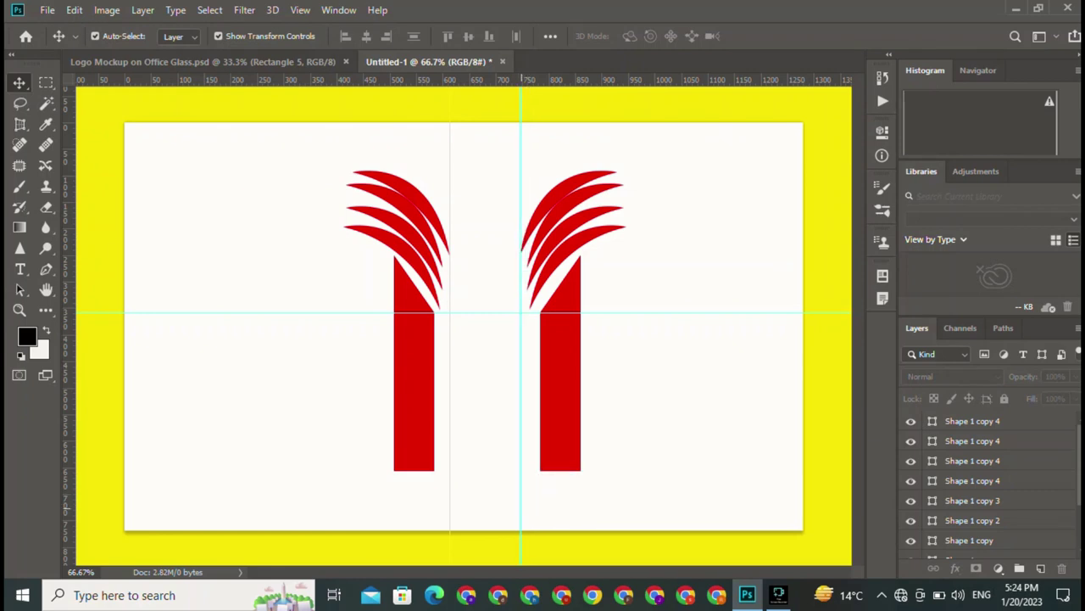
mouse_move(520, 80)
left_mouse_down()
mouse_move(529, 398)
mouse_move(533, 382)
left_mouse_up()
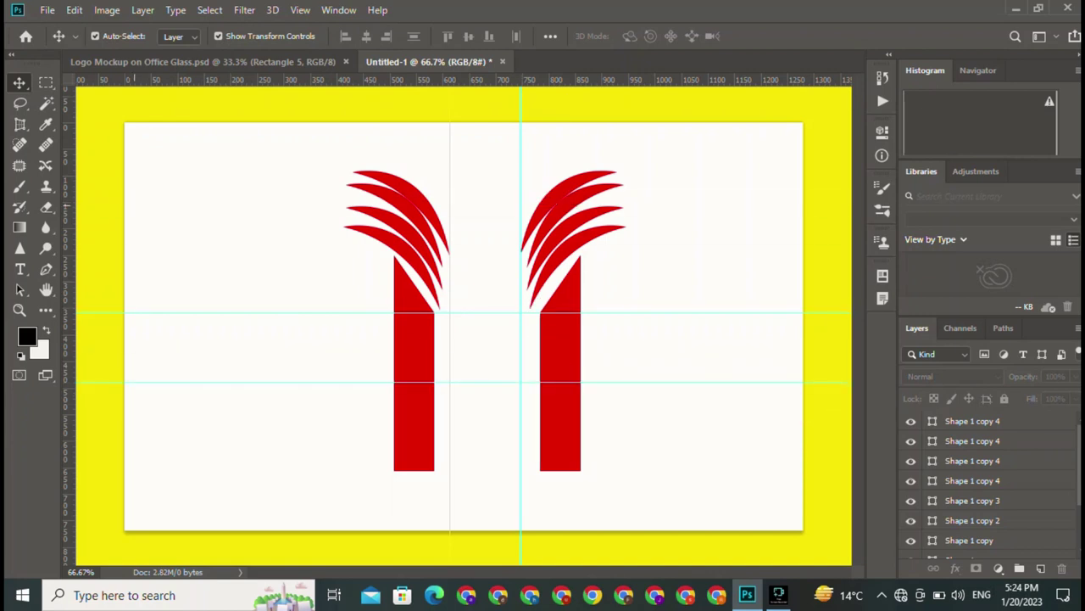
Draw a curved V centre piece between the bars with the Pen tool
left_click(46, 270)
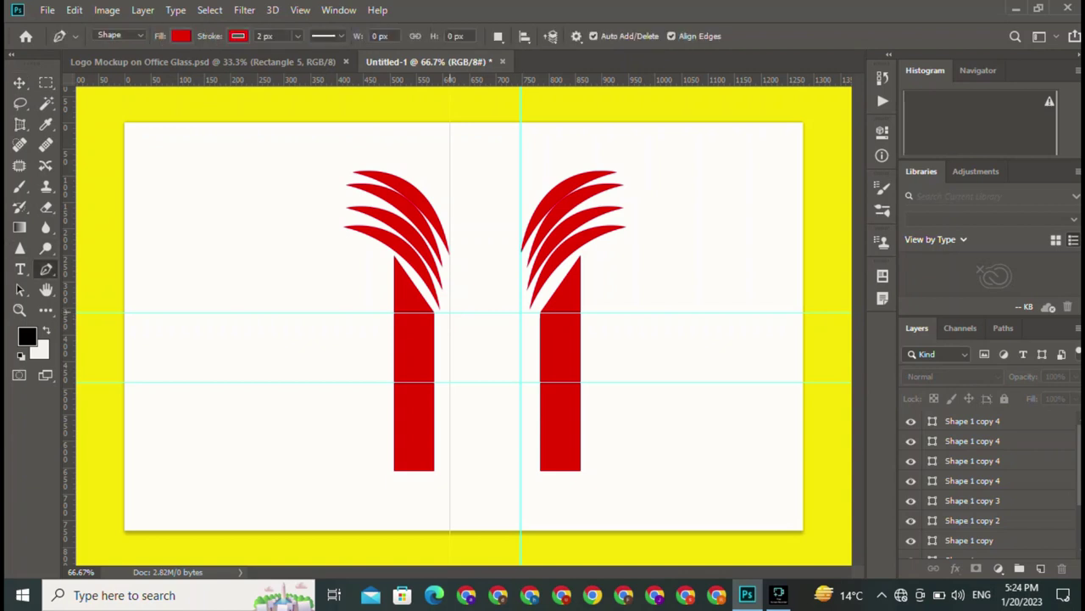
left_click(450, 314)
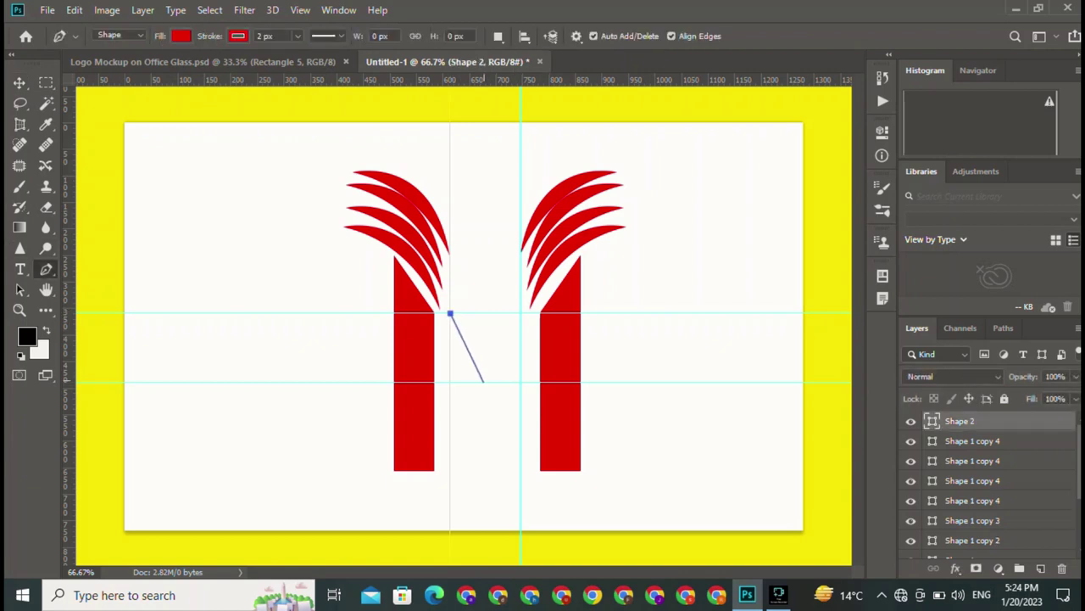
left_click_drag(483, 382, 477, 422)
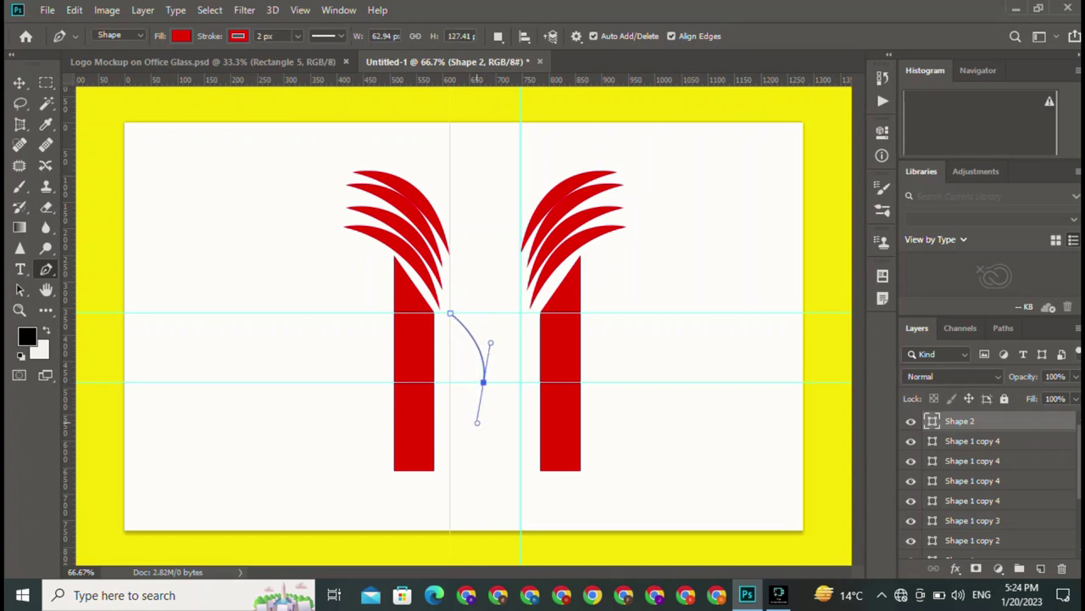
left_click(483, 383, "alt")
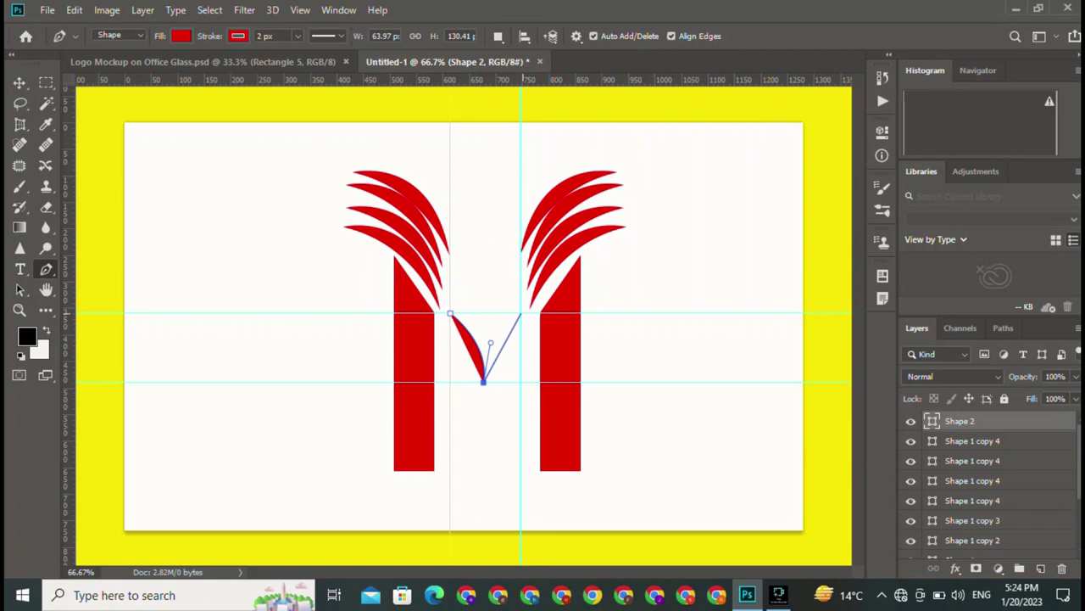
left_click(520, 314)
left_click_drag(520, 314, 559, 296)
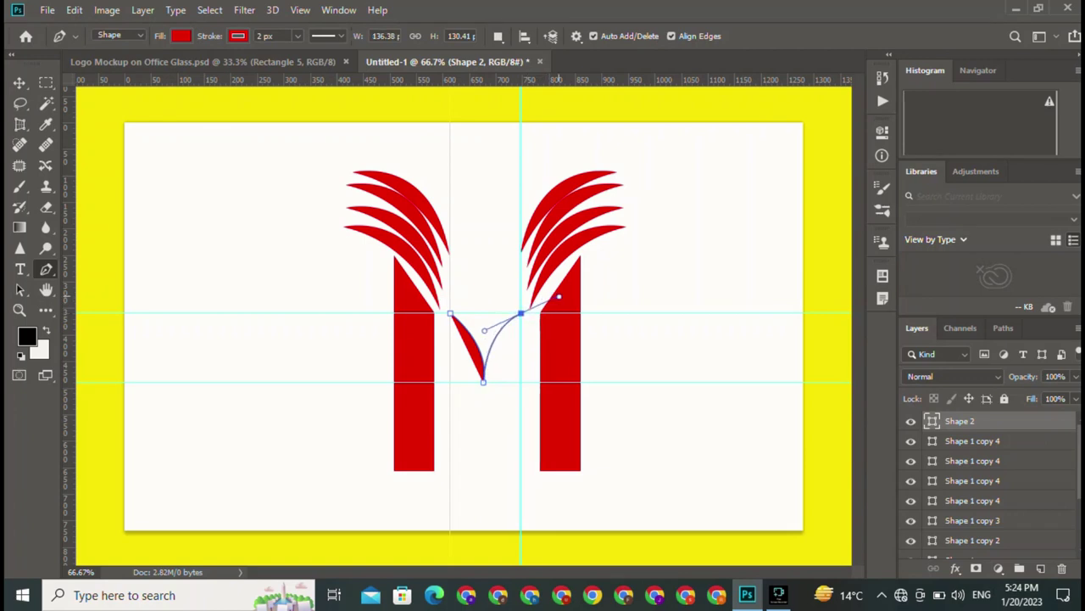
left_click(520, 314, "alt")
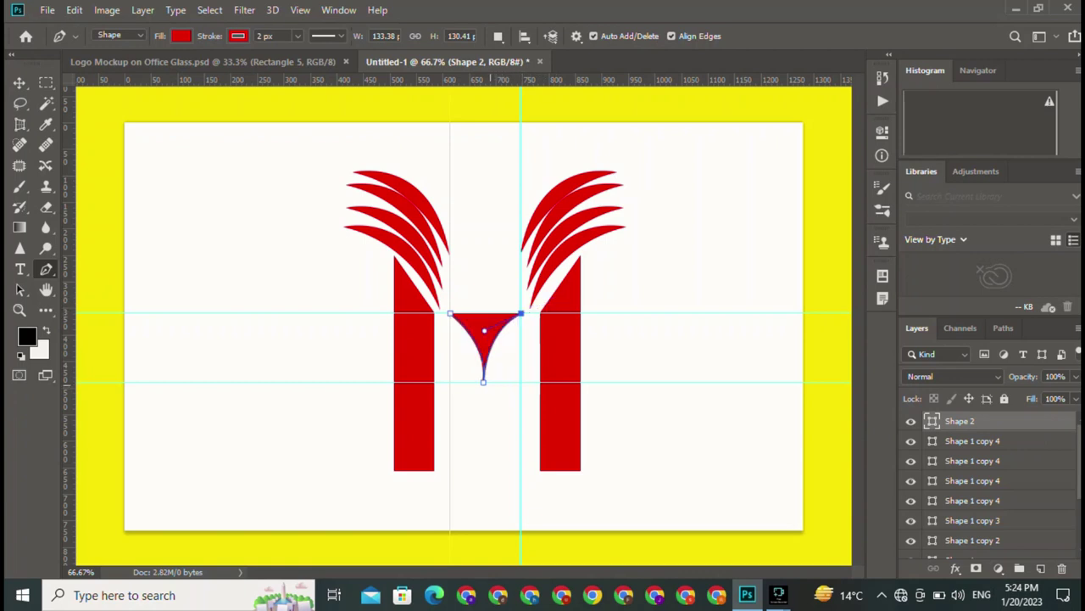
left_click(483, 382)
mouse_move(520, 314)
left_mouse_down()
mouse_move(496, 382)
mouse_move(482, 393)
mouse_move(483, 426)
left_mouse_up()
left_click(451, 314)
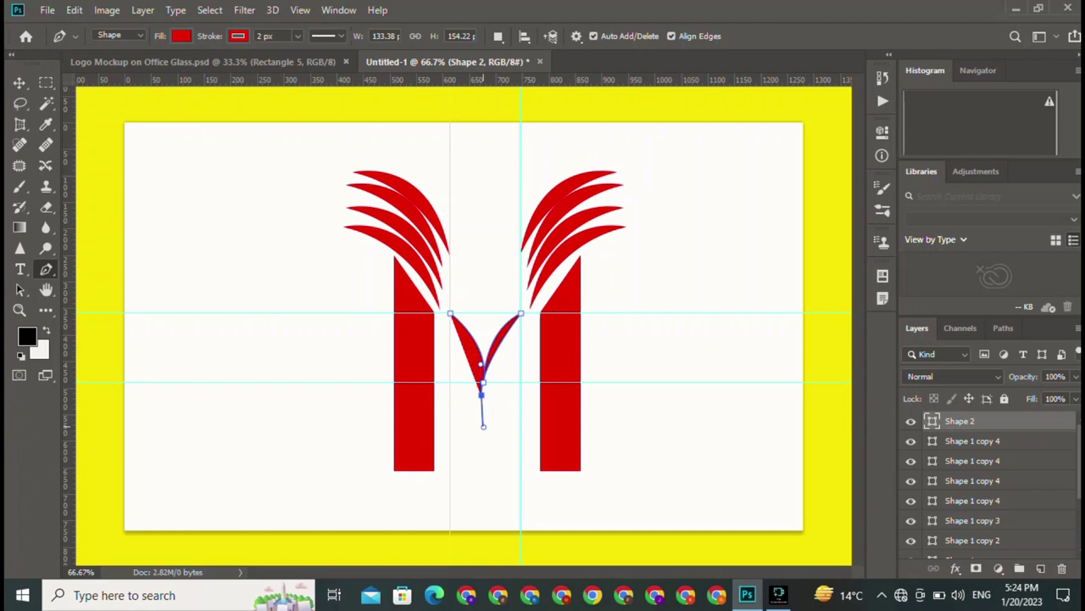
left_click_drag(520, 314, 509, 392)
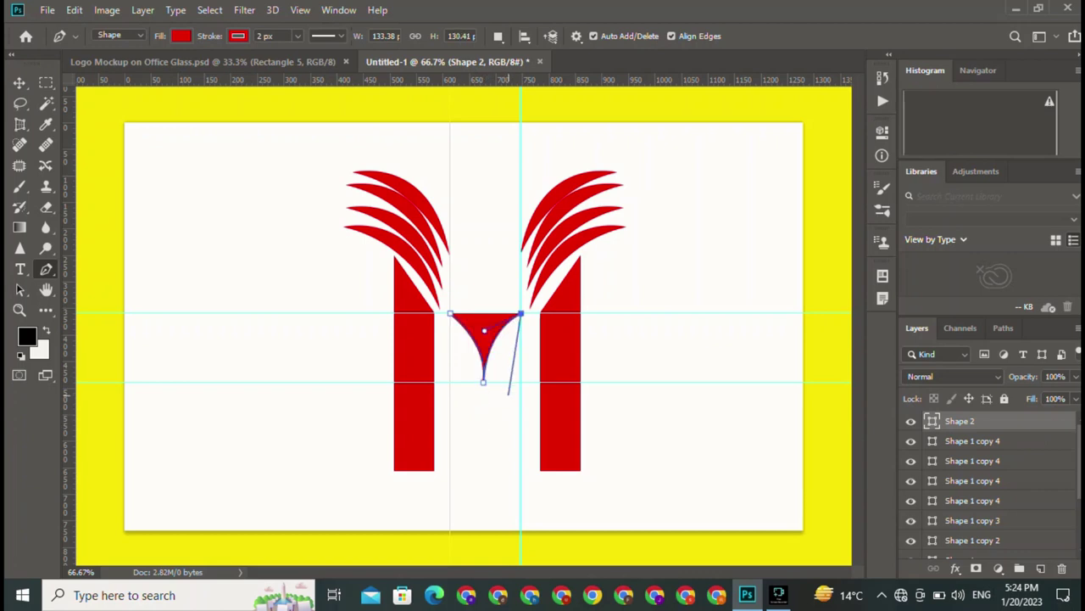
key("v")
left_click(509, 393)
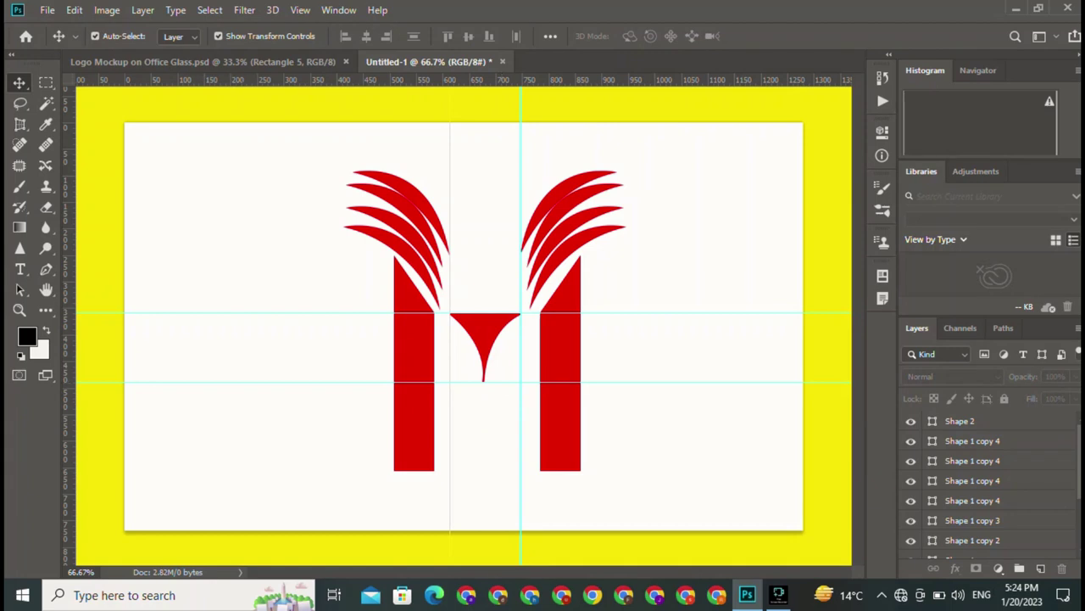
Add a horizontal guide just below the lower one and delete the centre piece
left_click_drag(508, 78, 519, 388)
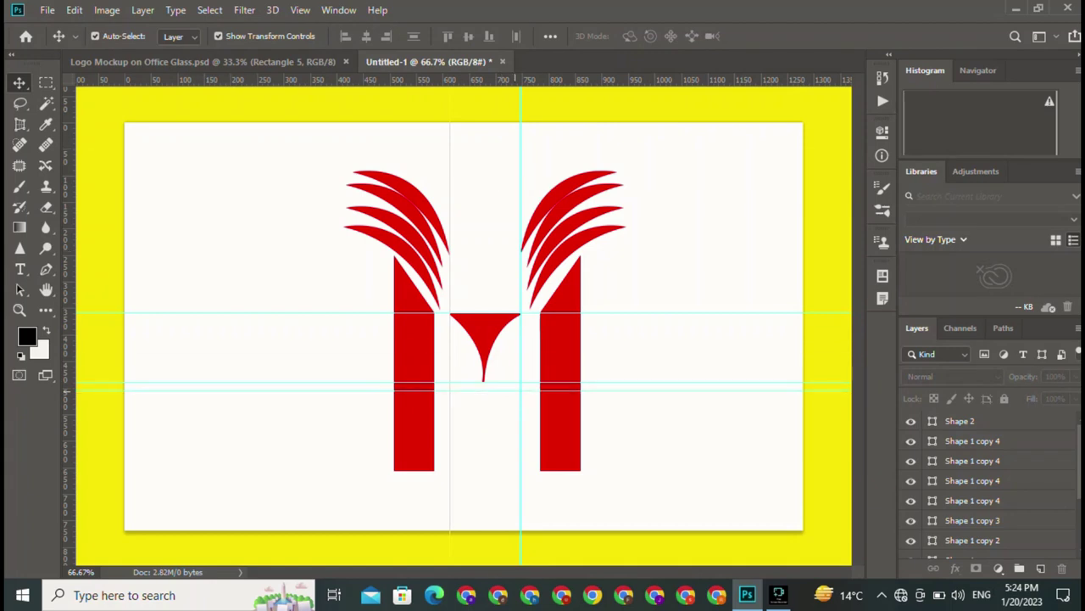
left_click(487, 344)
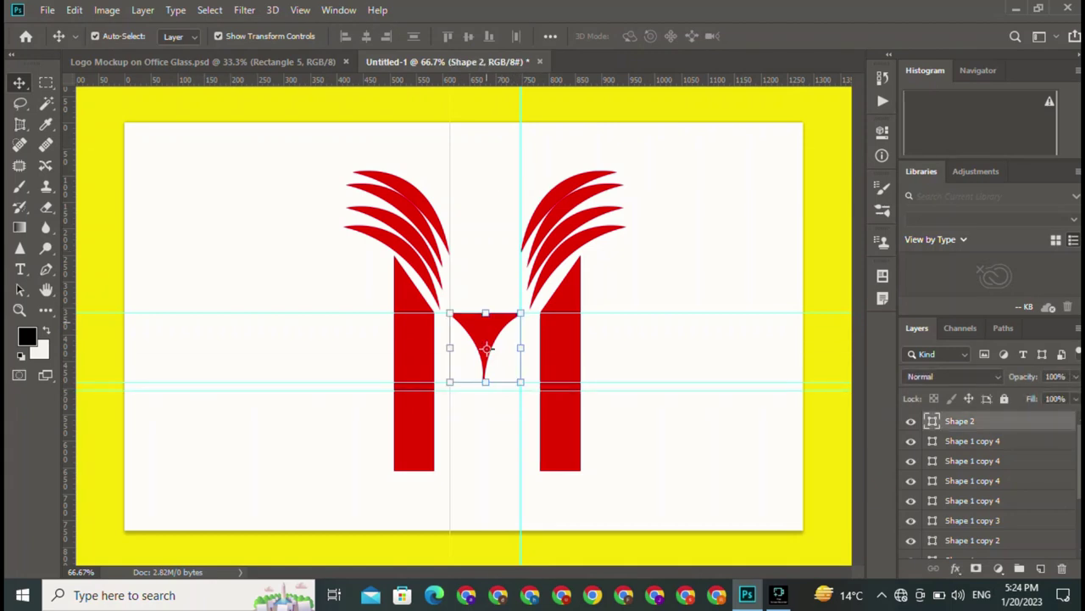
key("p")
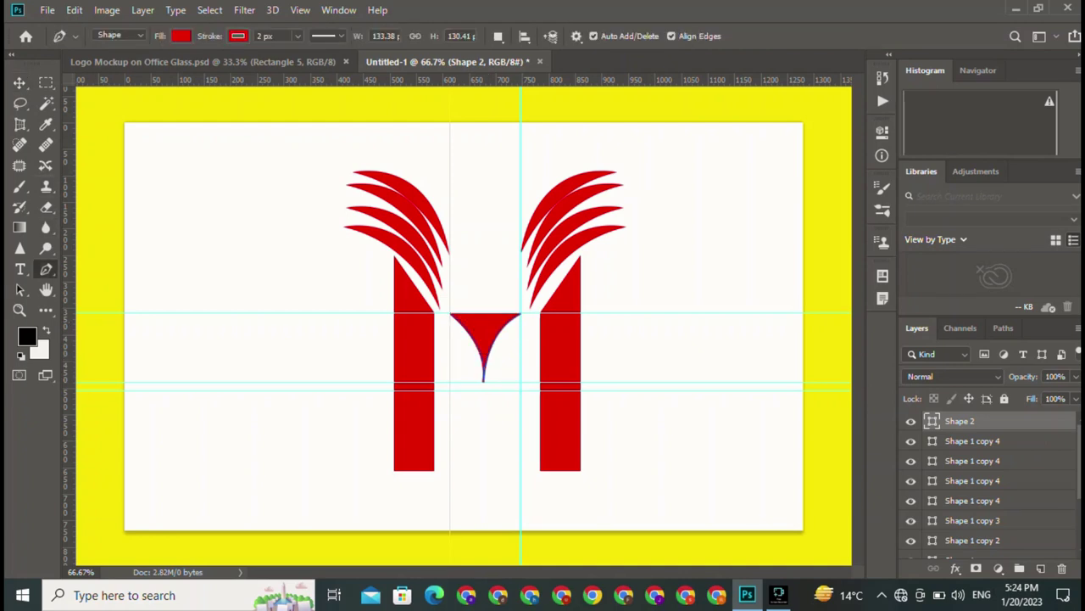
key("v")
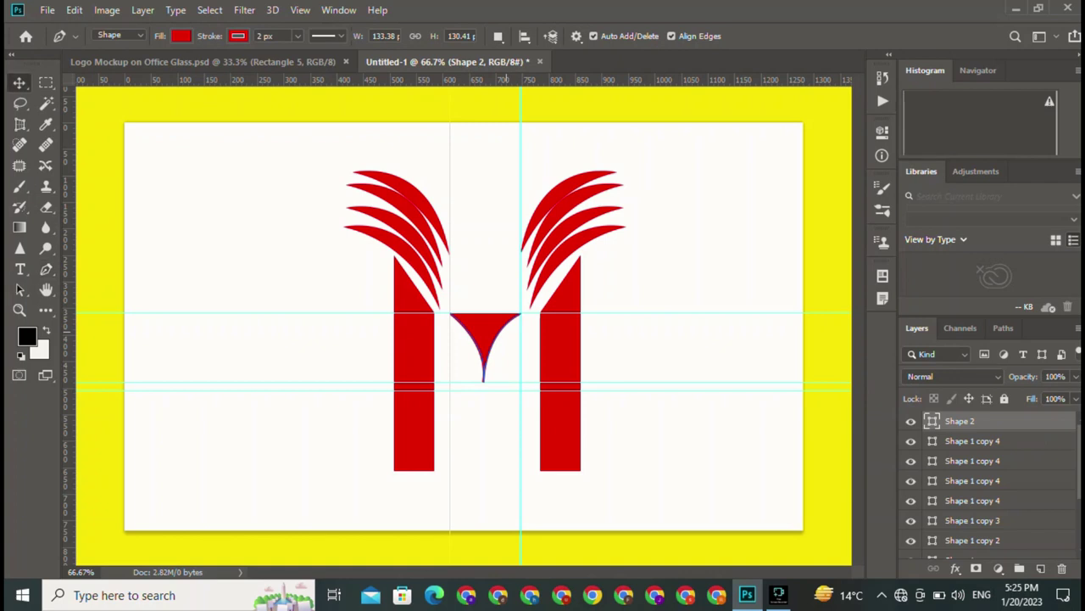
key("p")
left_click(494, 323)
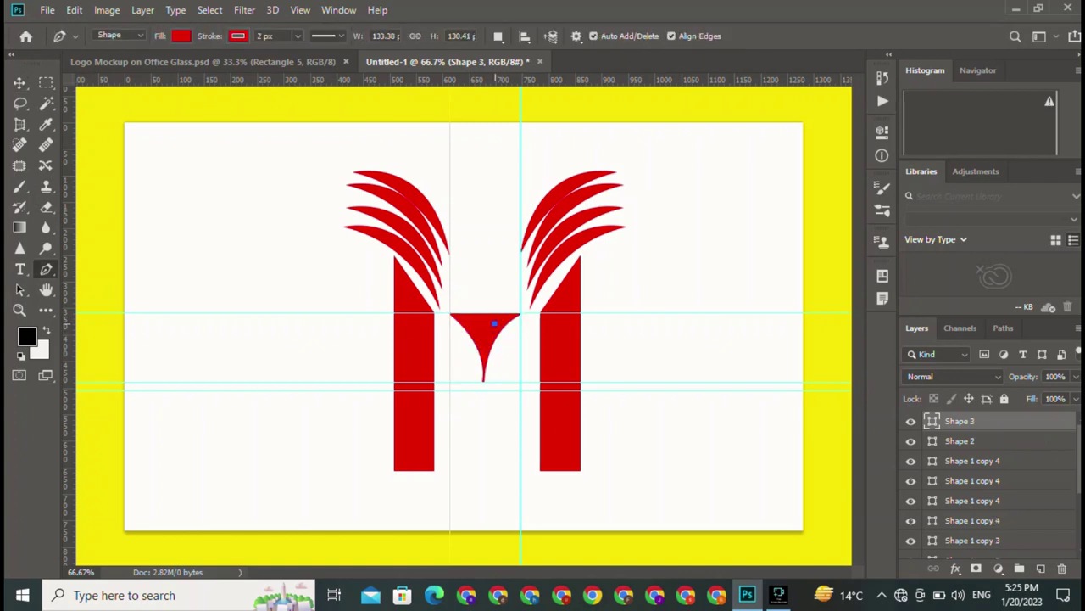
key("ctrl+z")
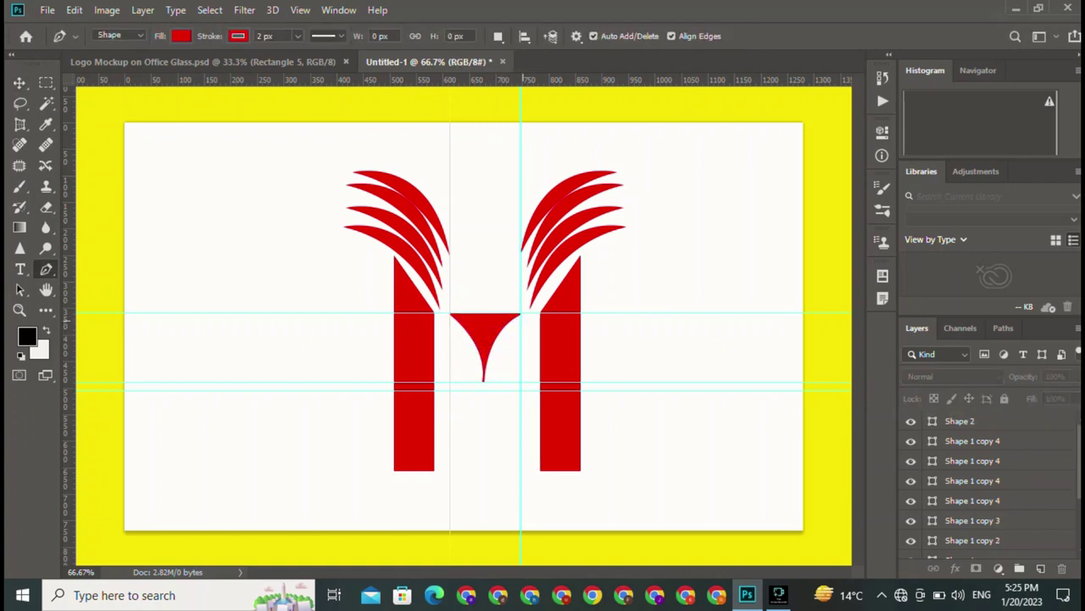
key("v")
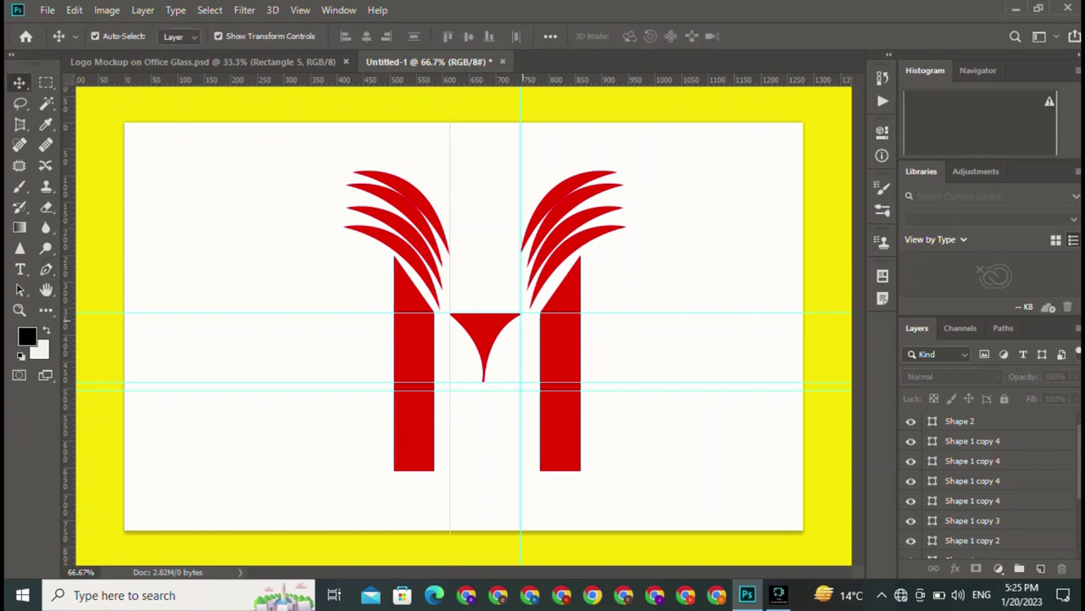
left_click(486, 348)
key("Delete")
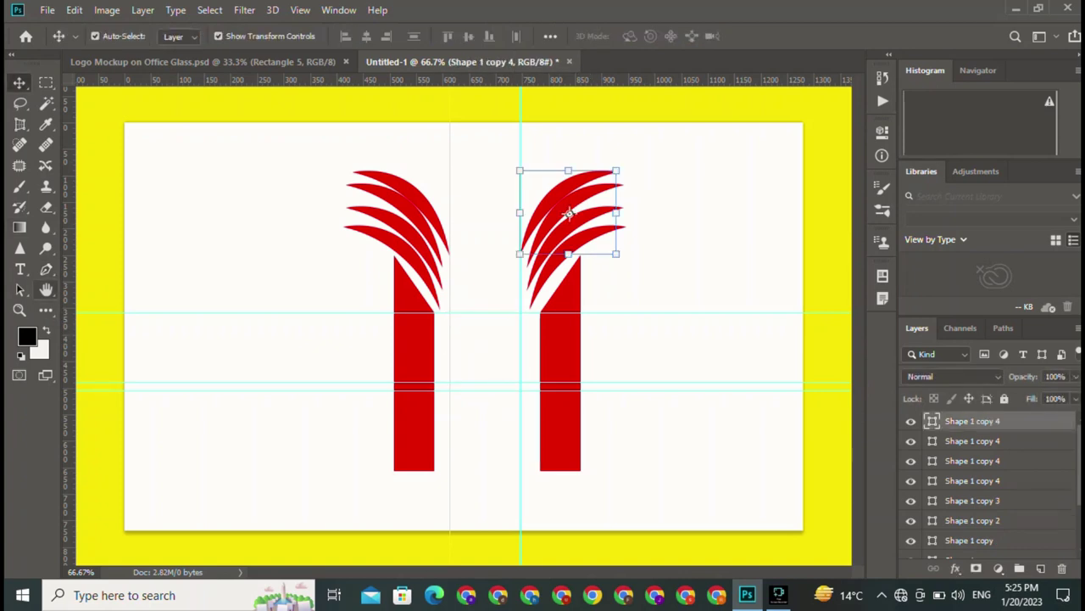
Redraw the curved V from the left bar's corner, then undo it away
key("p")
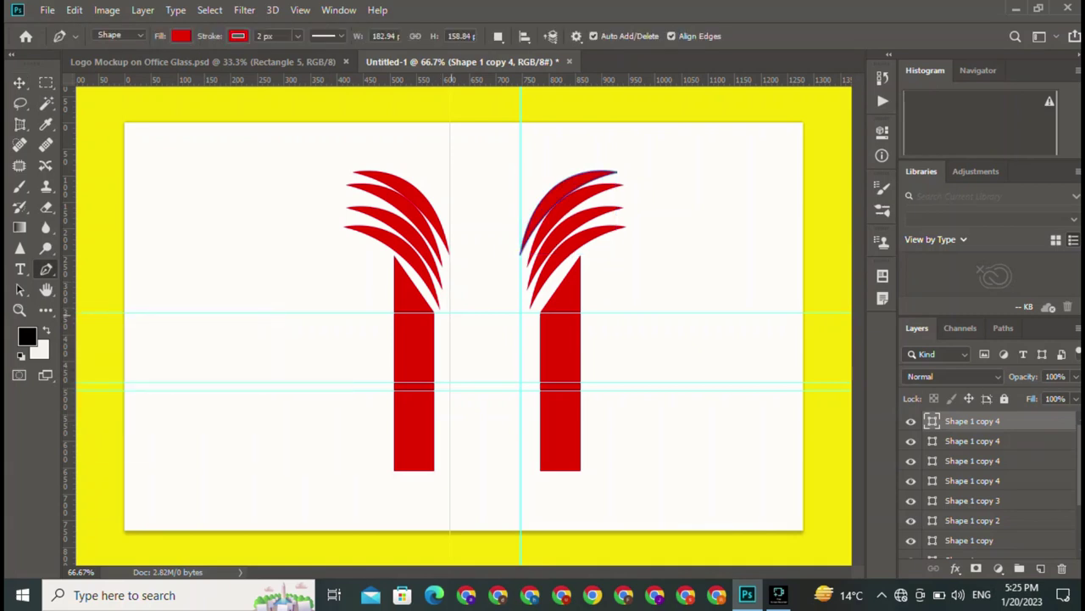
left_click(450, 313)
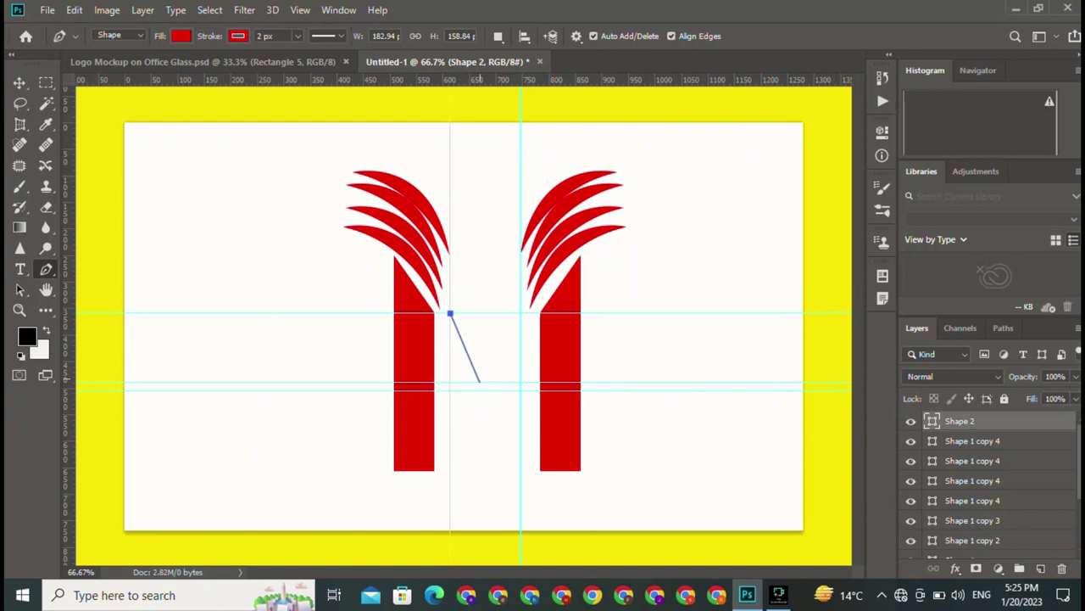
left_click_drag(479, 382, 476, 426)
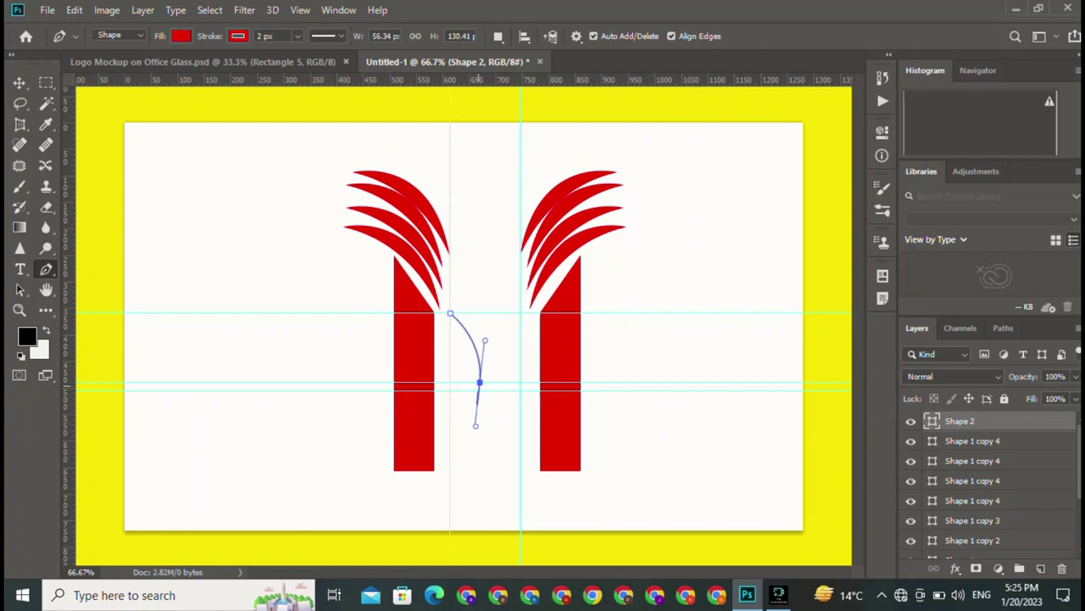
left_click(480, 382, "alt")
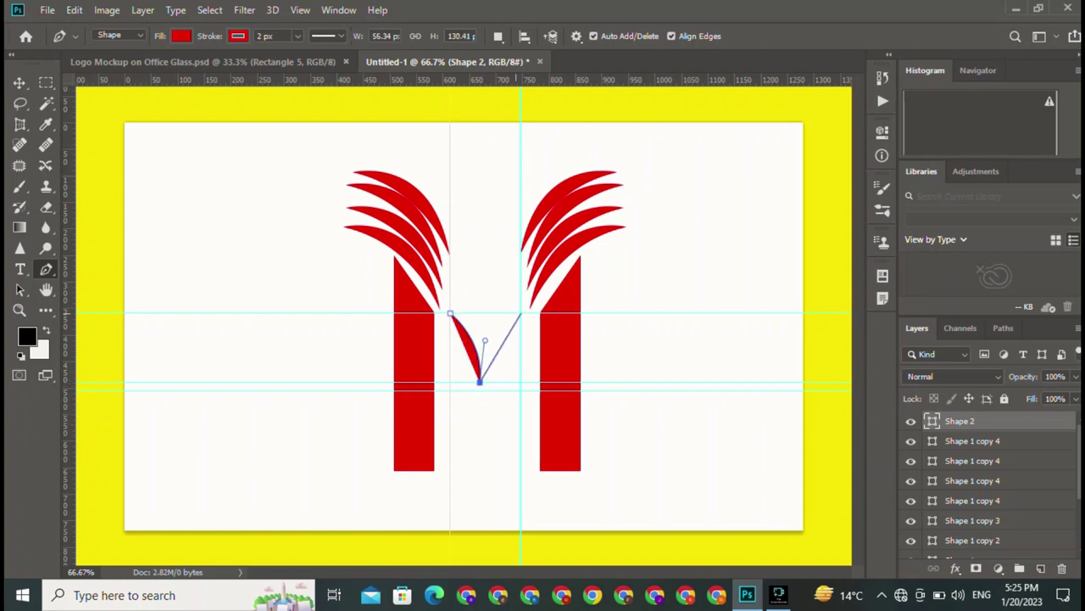
left_click(521, 314)
left_click_drag(521, 314, 545, 298)
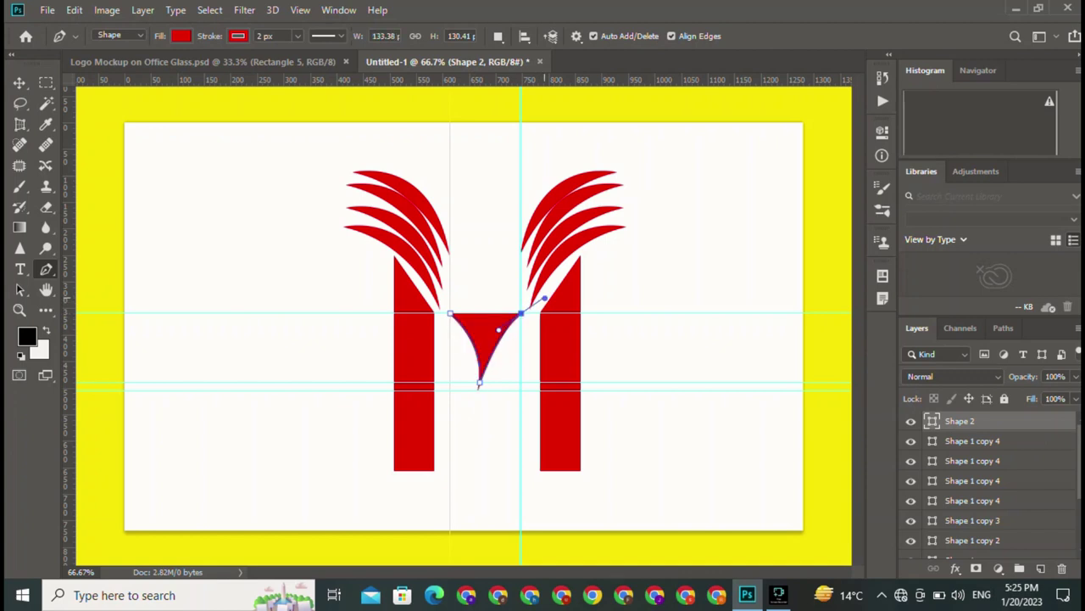
key("ctrl+z")
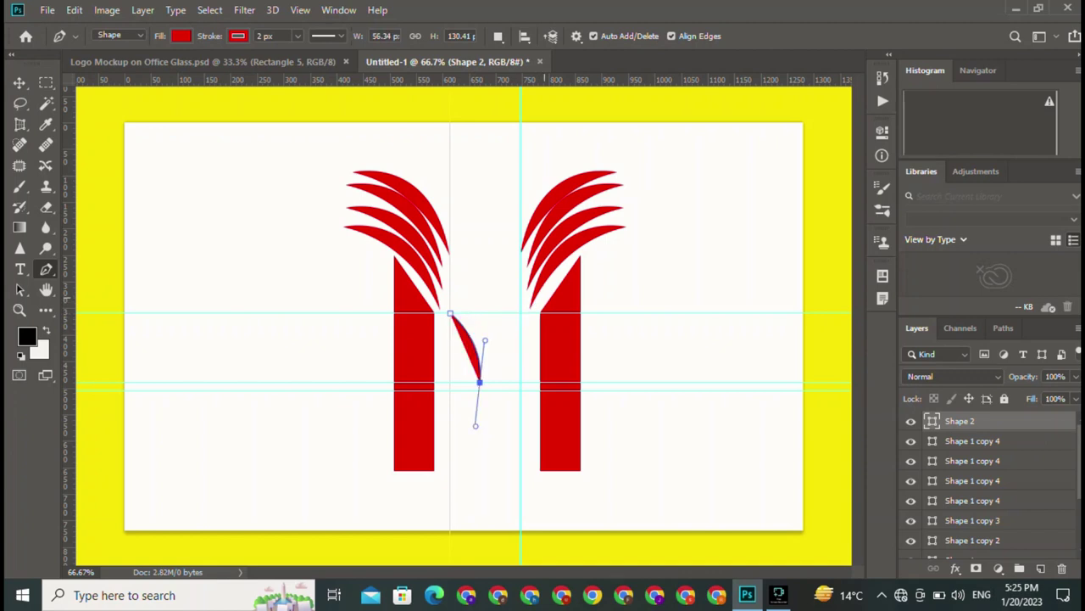
key("ctrl+z")
key("ctrl+z")
key("ctrl+z")
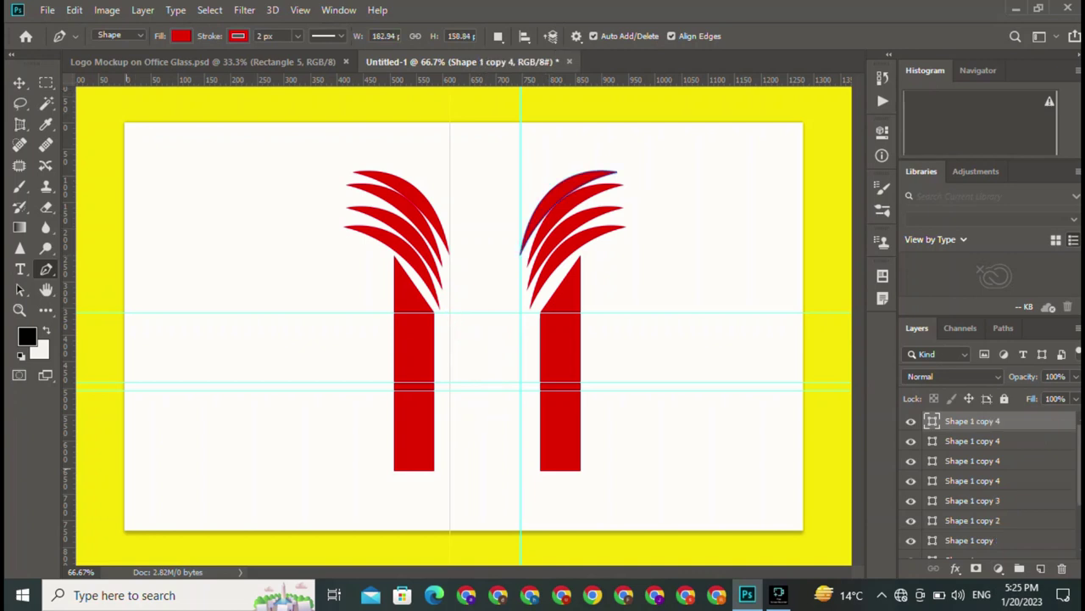
Add a vertical guide near the V point between the bars
left_click_drag(68, 386, 484, 462)
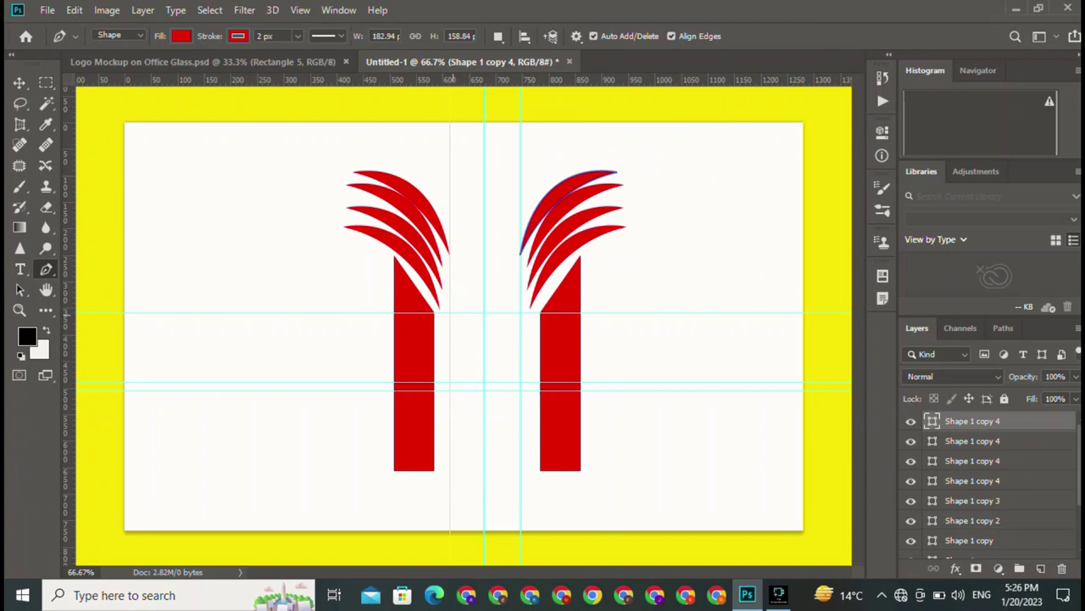
Draw a thin curved red sliver from the left bar's inner top down to the centre guide
left_click(450, 314)
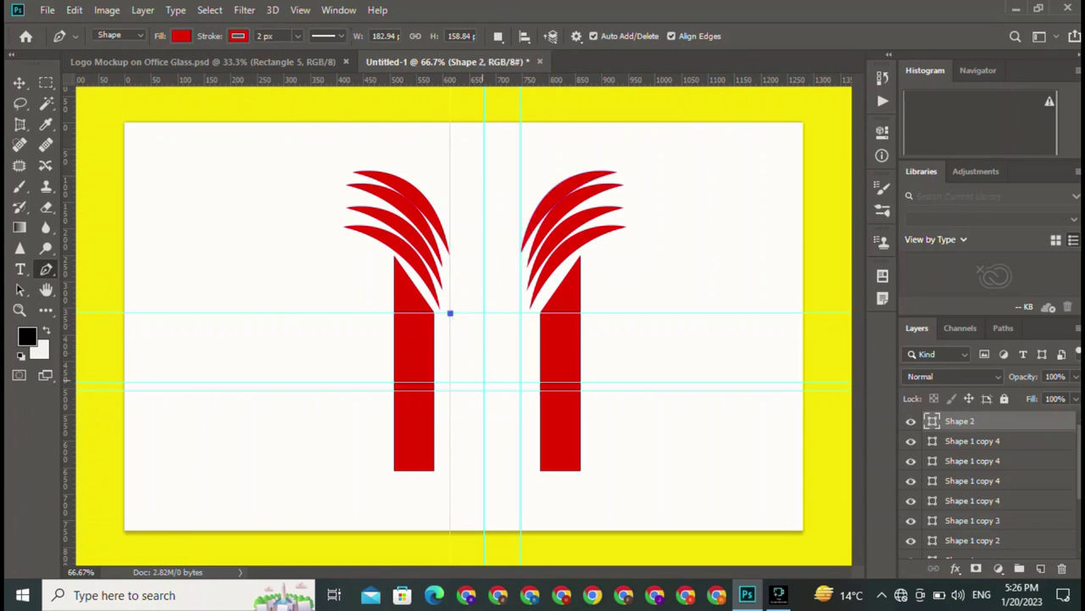
left_click_drag(484, 382, 485, 440)
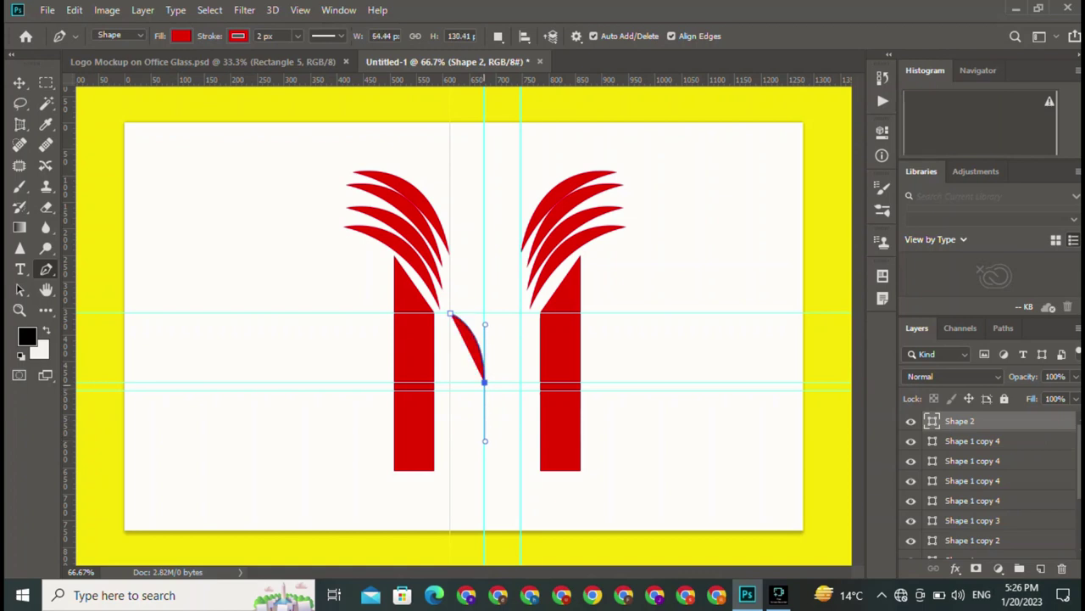
left_click(484, 382, "alt")
mouse_move(521, 312)
left_mouse_down()
mouse_move(548, 321)
mouse_move(560, 287)
mouse_move(556, 314)
left_mouse_up()
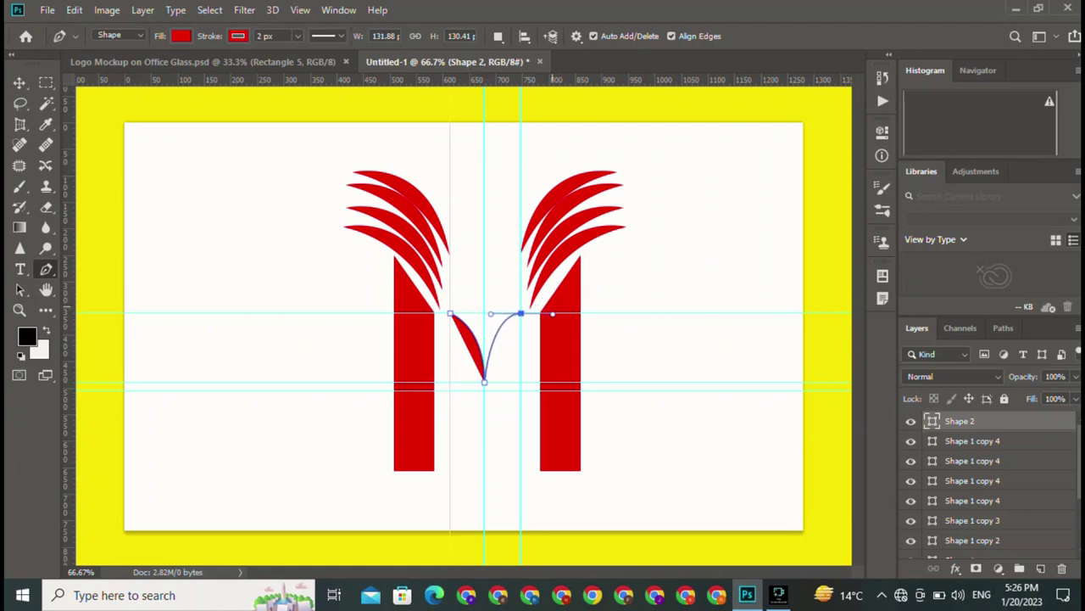
left_click_drag(556, 314, 553, 302)
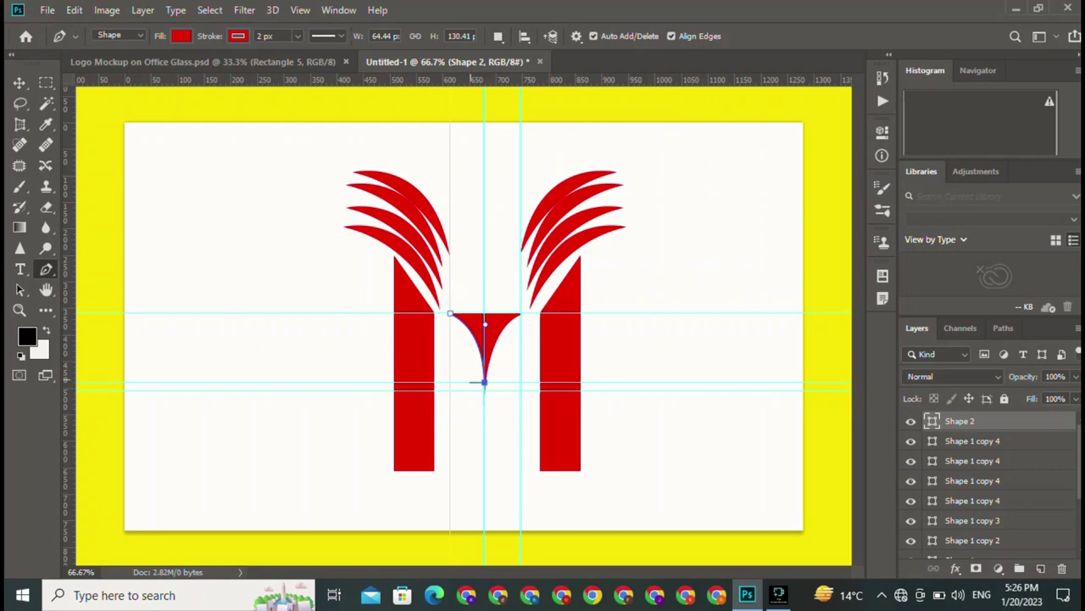
key("ctrl+z")
mouse_move(485, 324)
left_mouse_down()
mouse_move(478, 365)
mouse_move(487, 362)
left_mouse_up()
key("Escape")
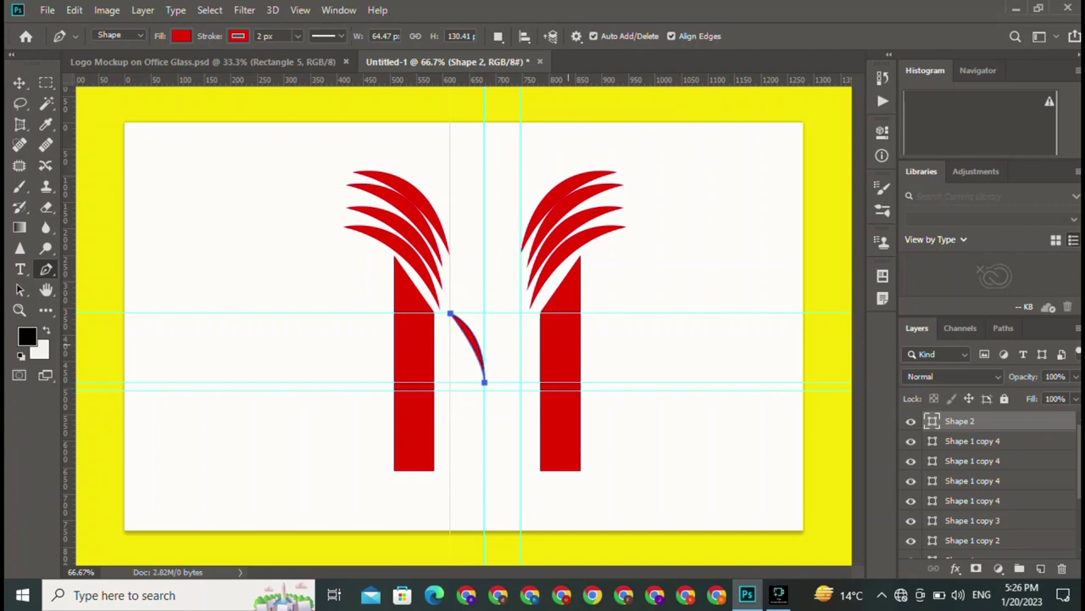
Alt-drag a duplicate of the thin curve to its right
key("v")
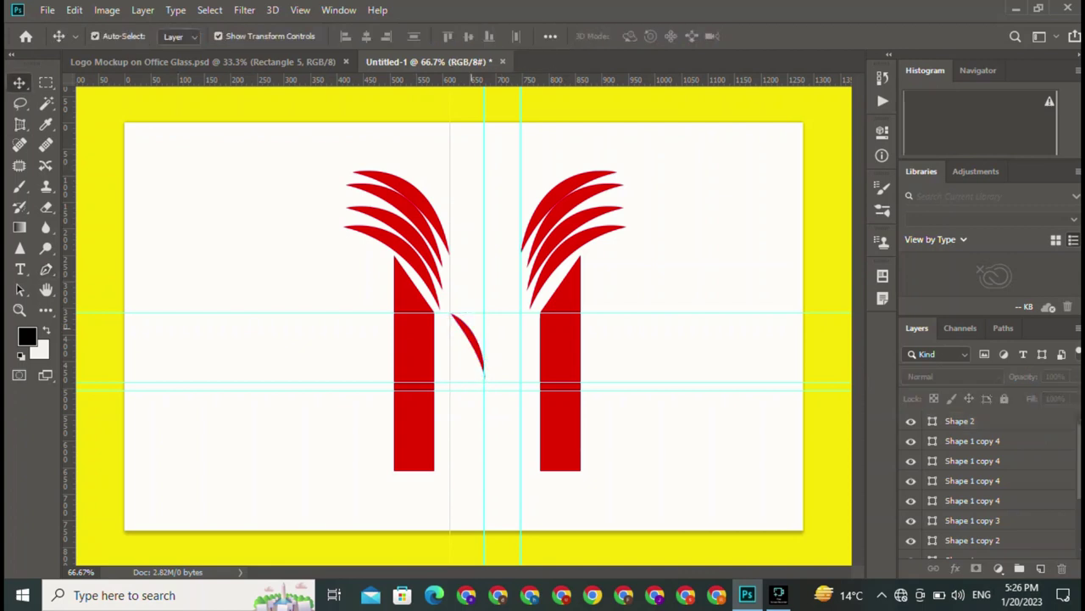
left_click(468, 348)
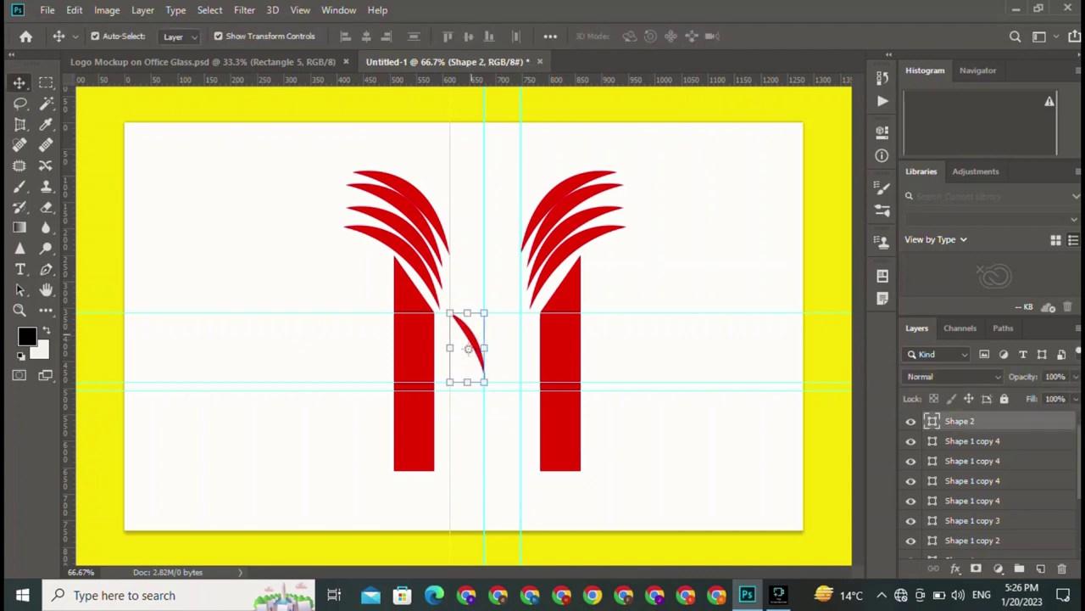
left_click_drag(468, 348, 507, 348, "alt")
right_click(507, 348)
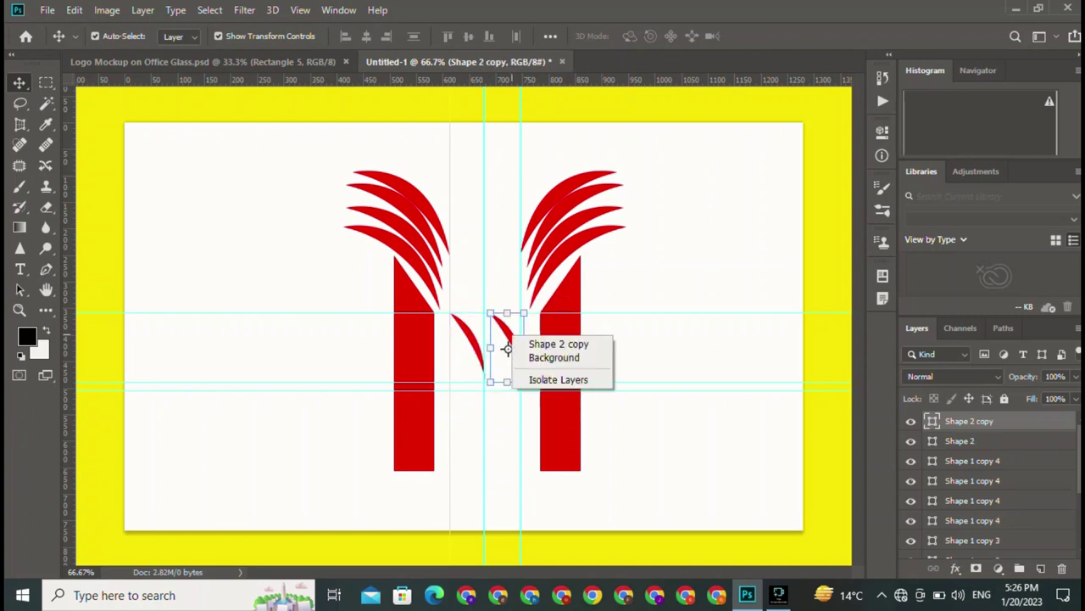
Flip the copy horizontally and vertically, then nudge it to meet the left stroke
key("ctrl+t")
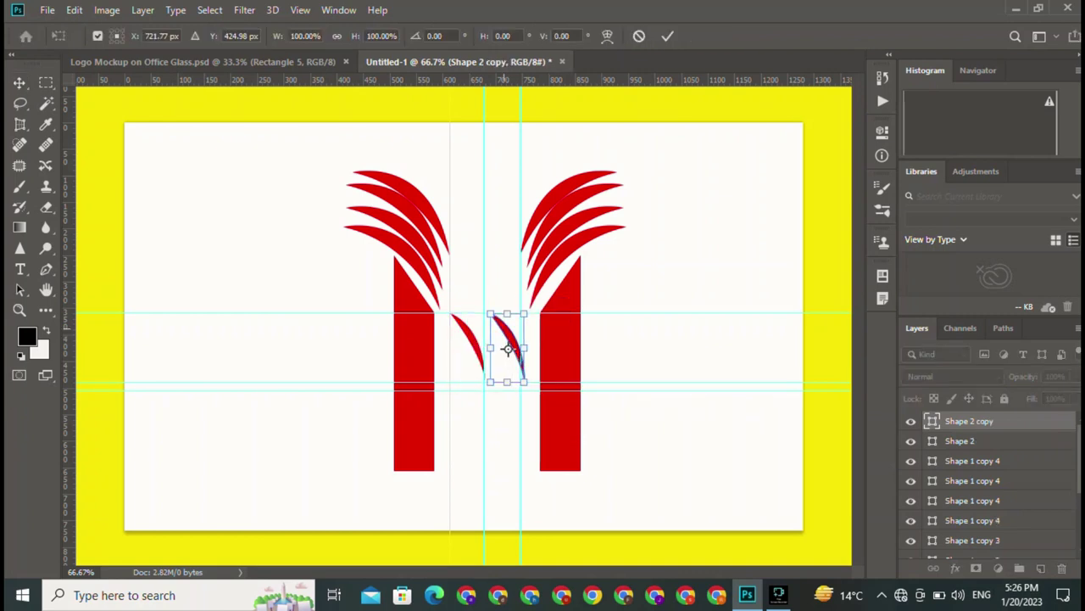
right_click(505, 333)
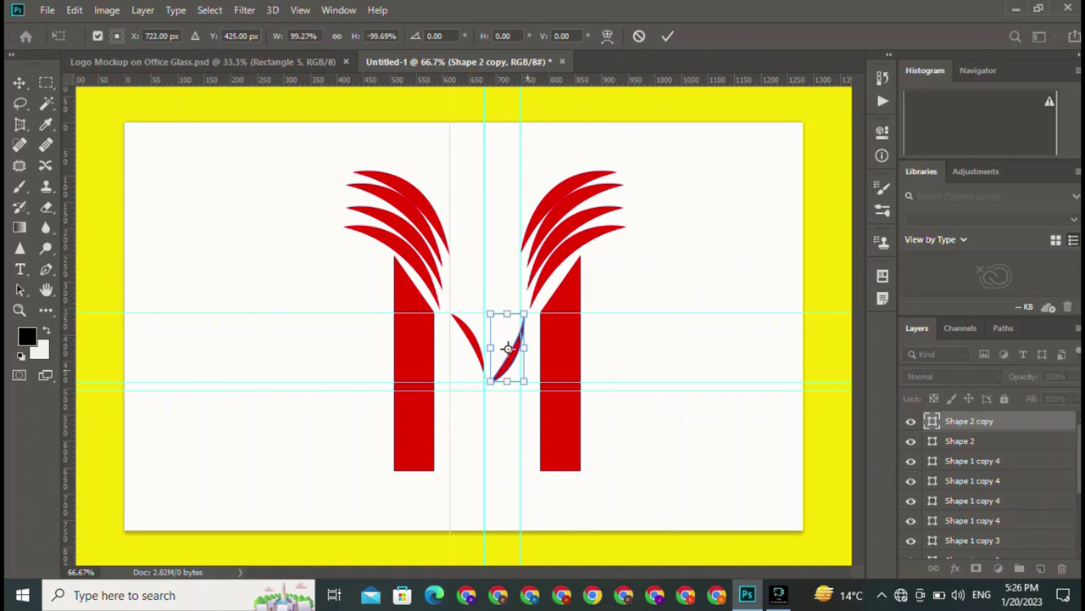
right_click(507, 348)
left_click(560, 539)
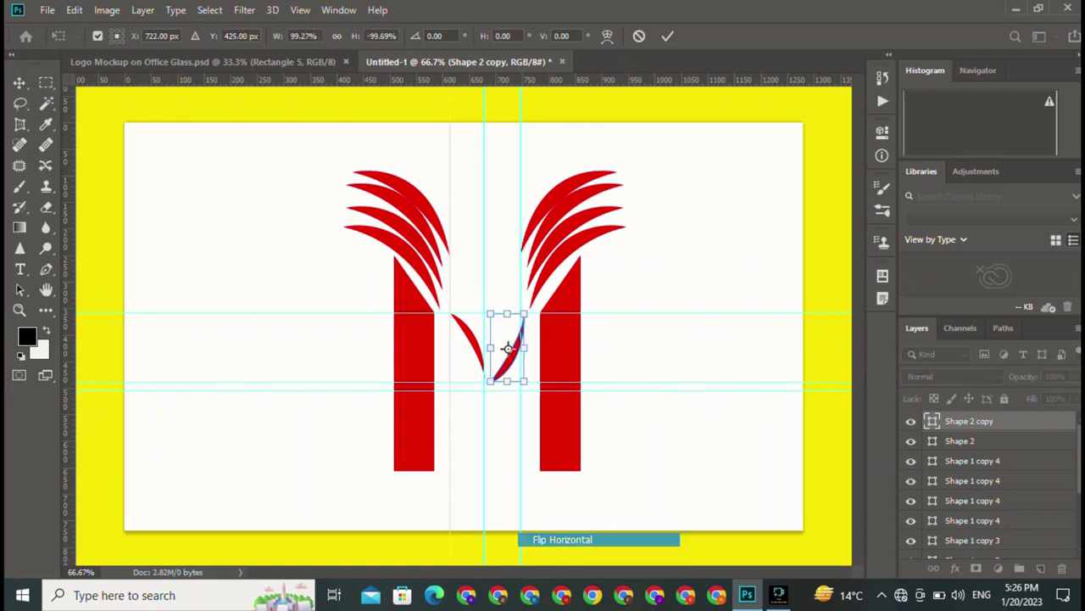
right_click(507, 348)
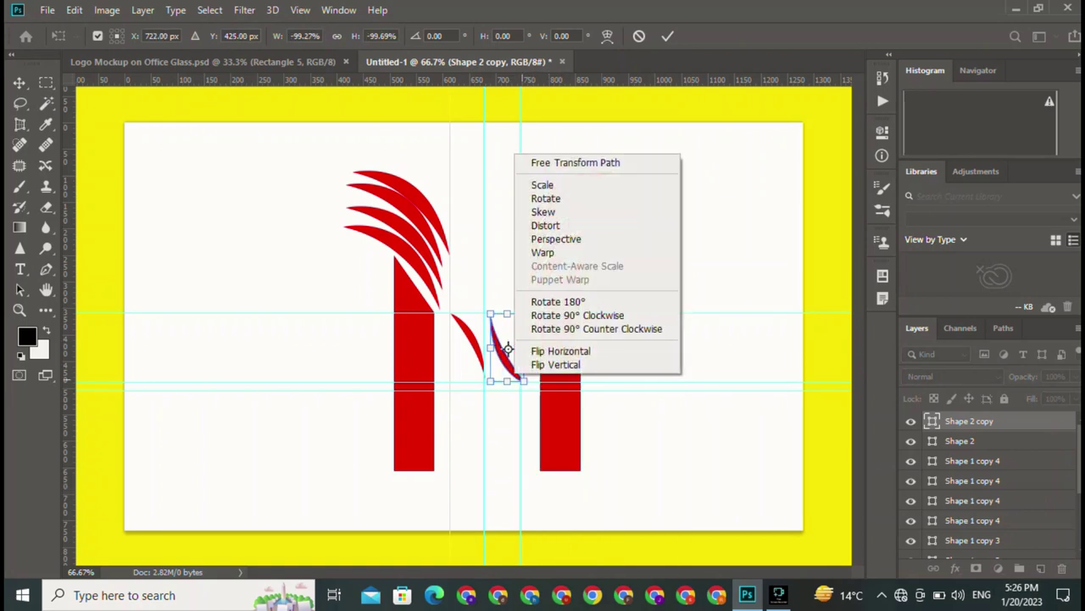
left_click(558, 364)
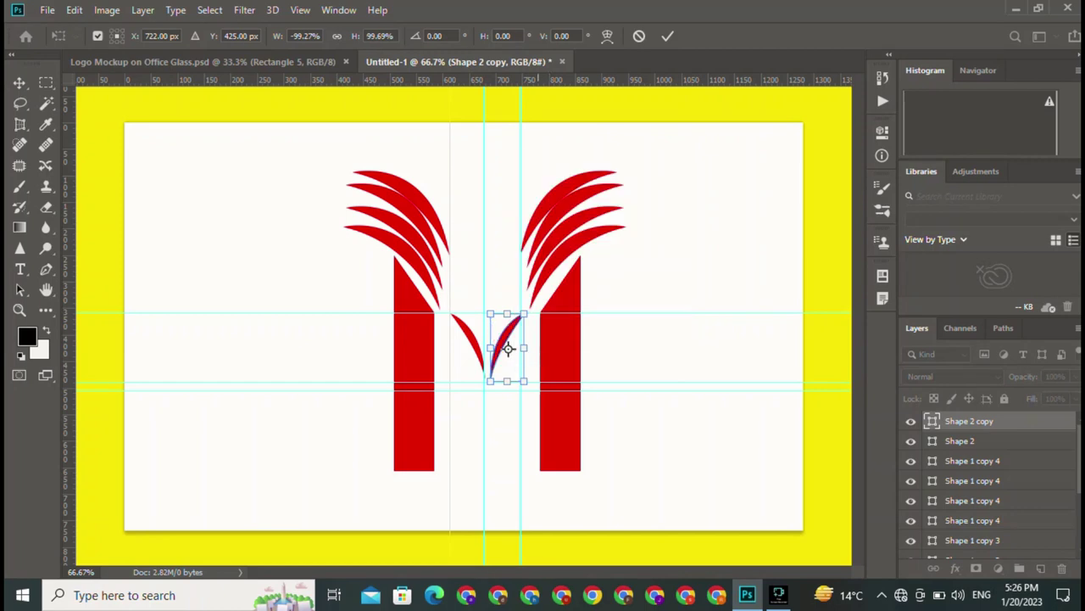
key("Return")
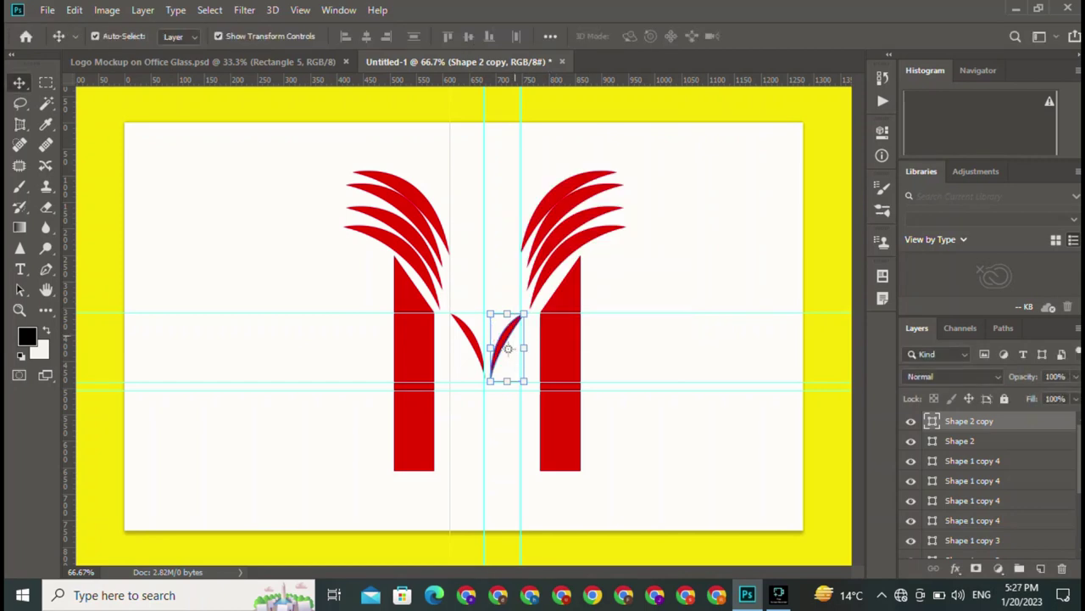
left_click_drag(498, 325, 497, 342)
key("ctrl+alt+a")
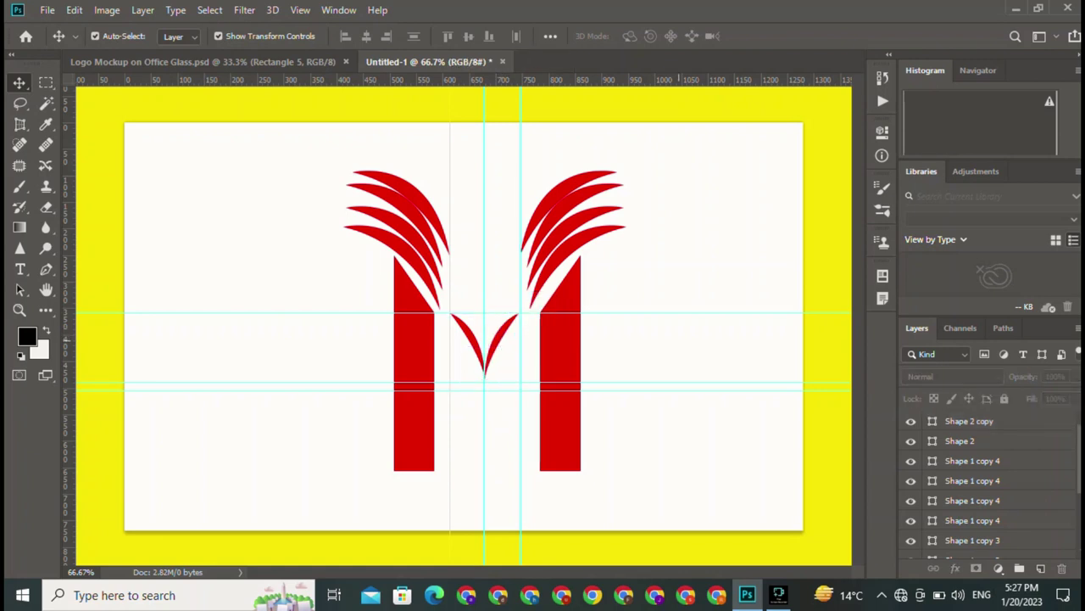
left_click(467, 349)
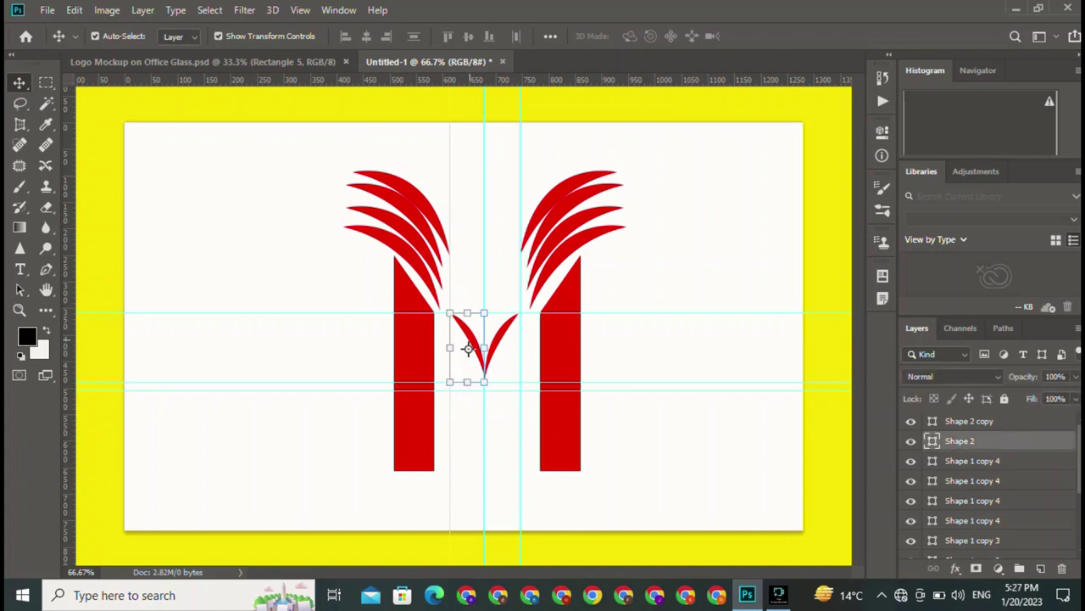
key("ctrl+alt+a")
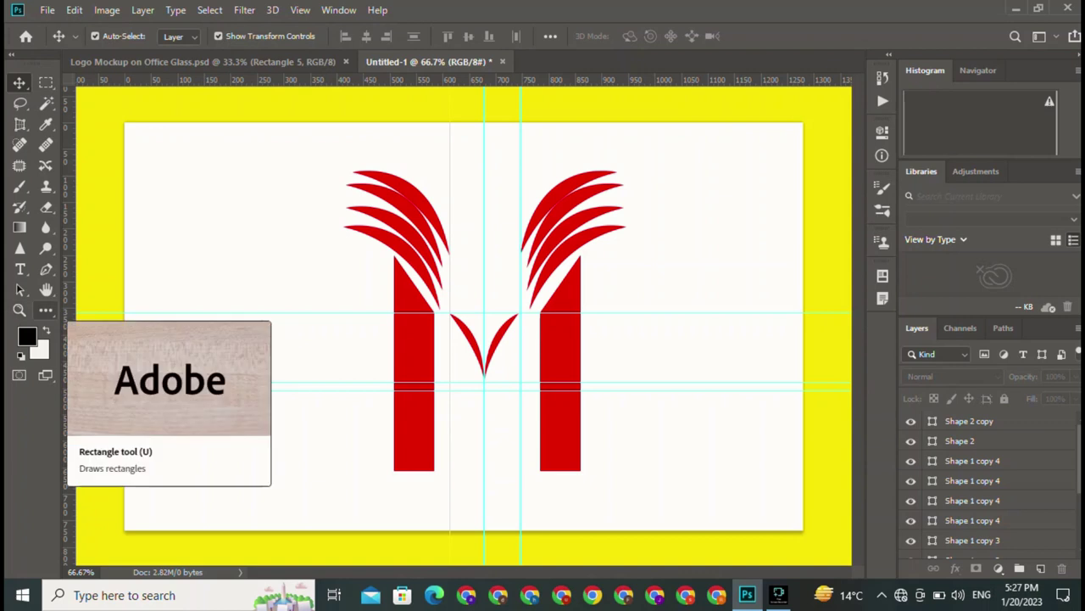
With the Pen tool, curve a path from the left swoosh tip down to a sharp centre dip
left_click(45, 311)
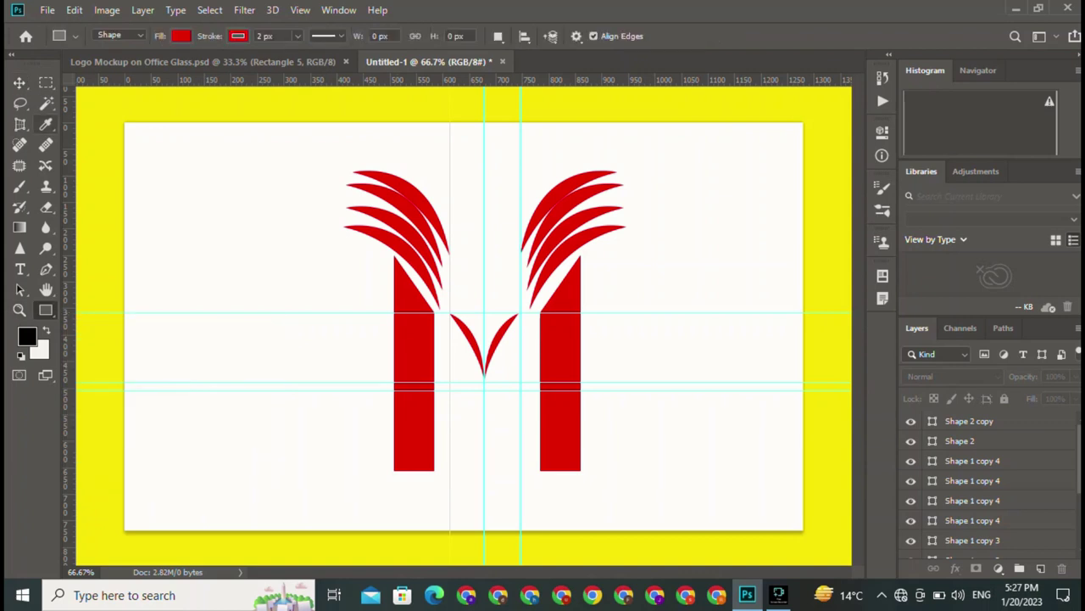
left_click(46, 268)
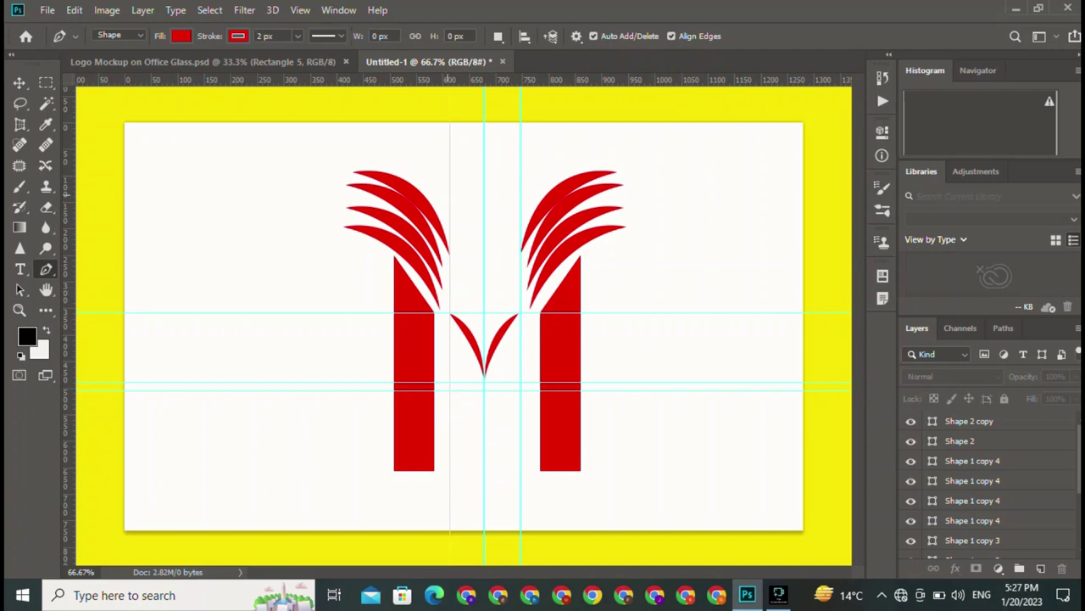
left_click(353, 157)
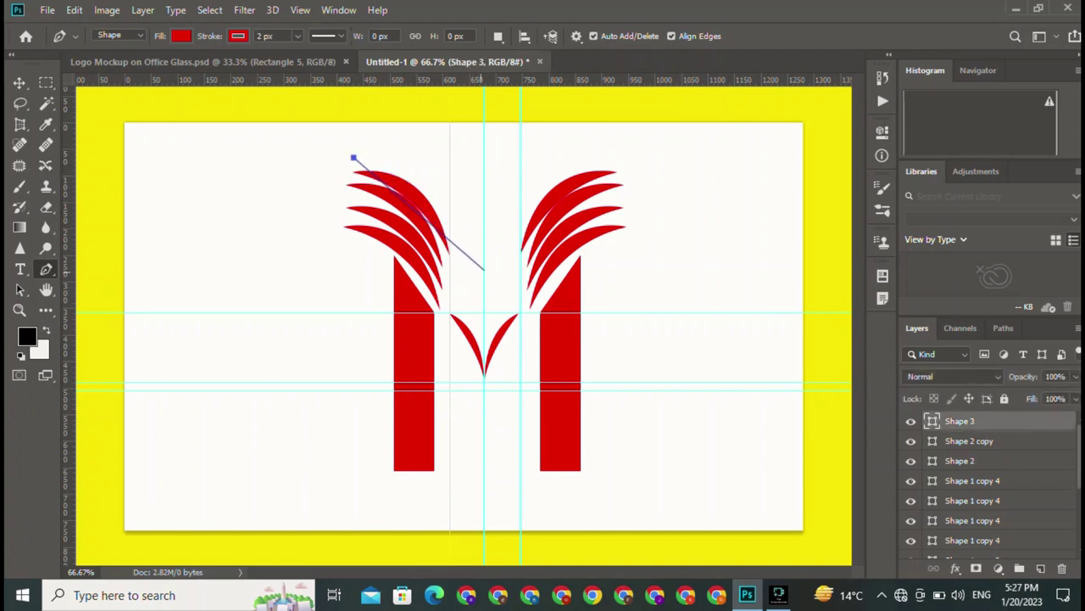
left_click_drag(484, 274, 494, 407)
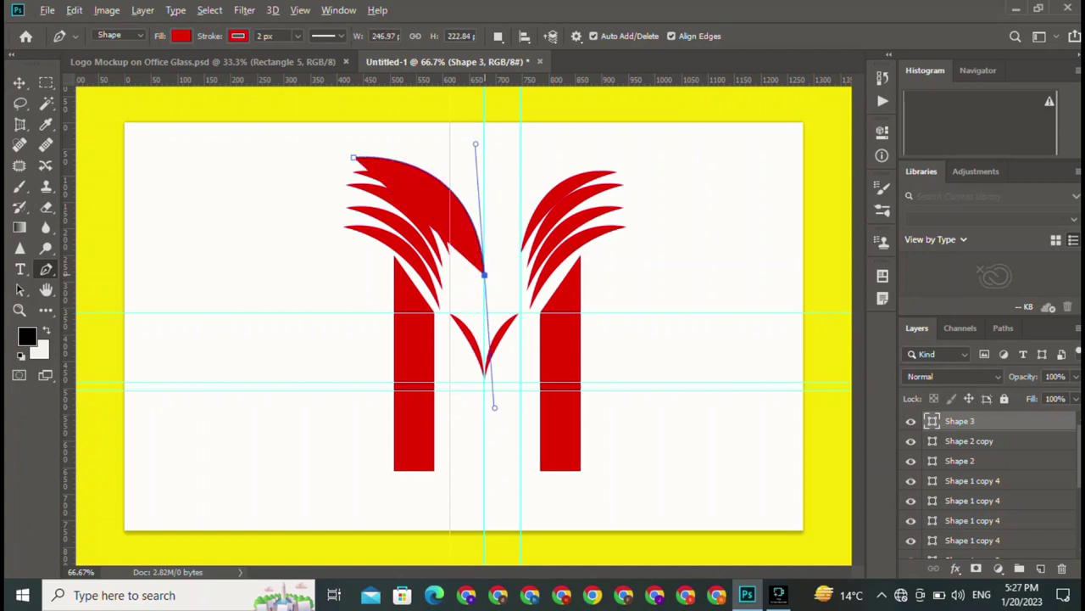
left_click(484, 274, "alt")
Extend the arch to the right swoosh tip and refine its edge curves back over the left swoosh
mouse_move(612, 165)
left_mouse_down()
mouse_move(731, 187)
mouse_move(709, 173)
left_mouse_up()
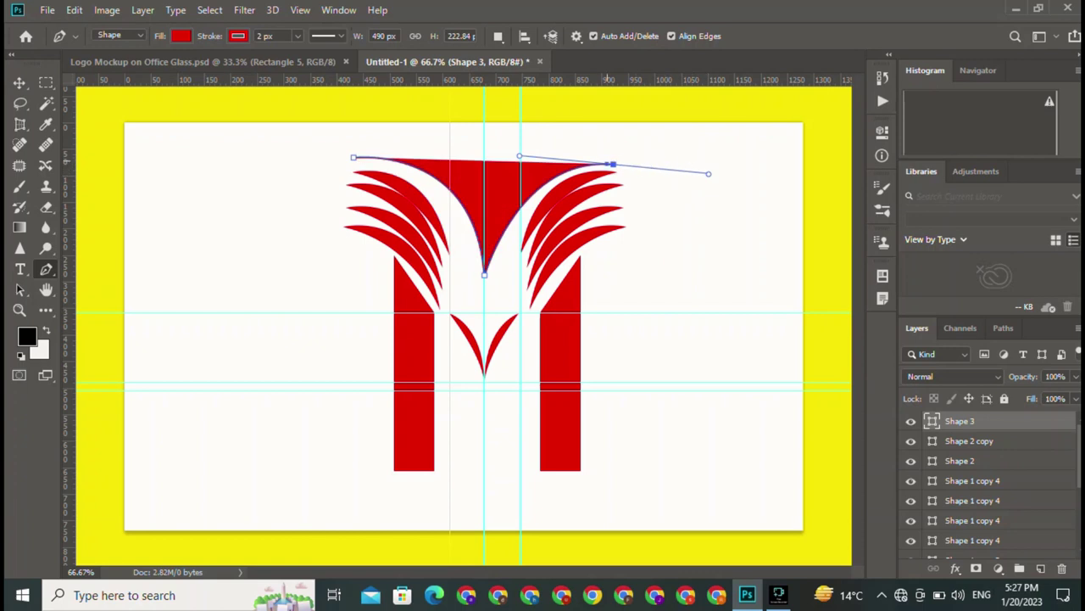
left_click(612, 164, "alt")
mouse_move(485, 274)
left_mouse_down()
mouse_move(464, 279)
mouse_move(465, 292)
left_mouse_up()
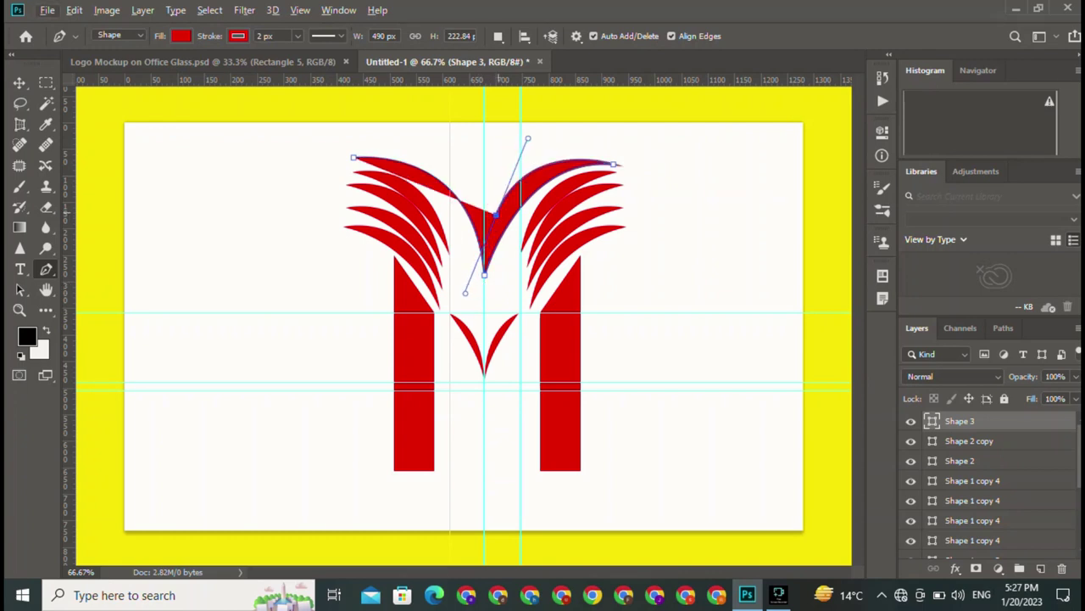
left_click(613, 163)
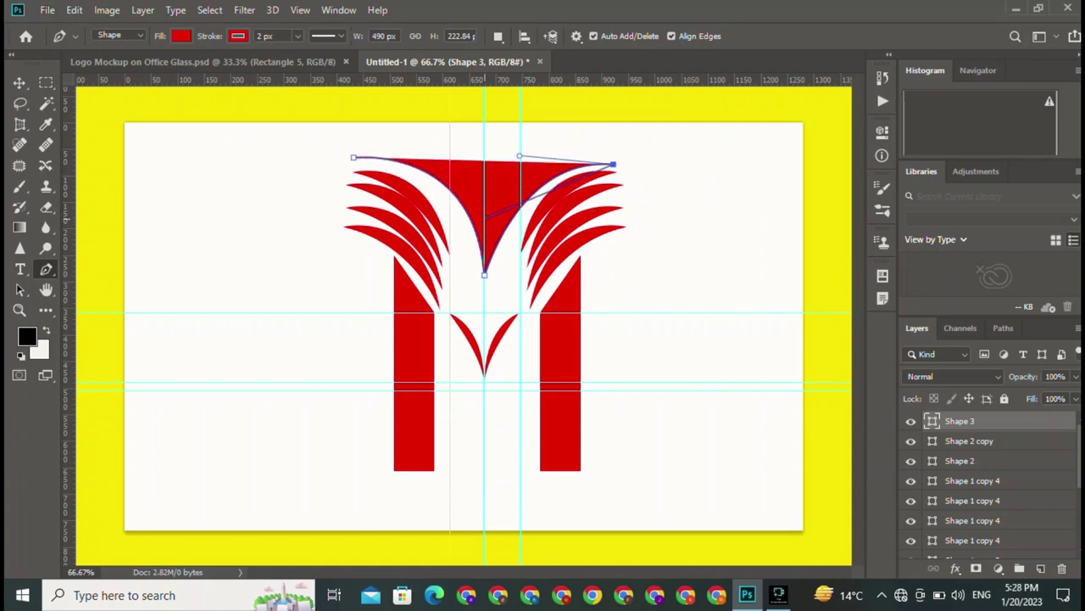
left_click_drag(484, 219, 469, 300)
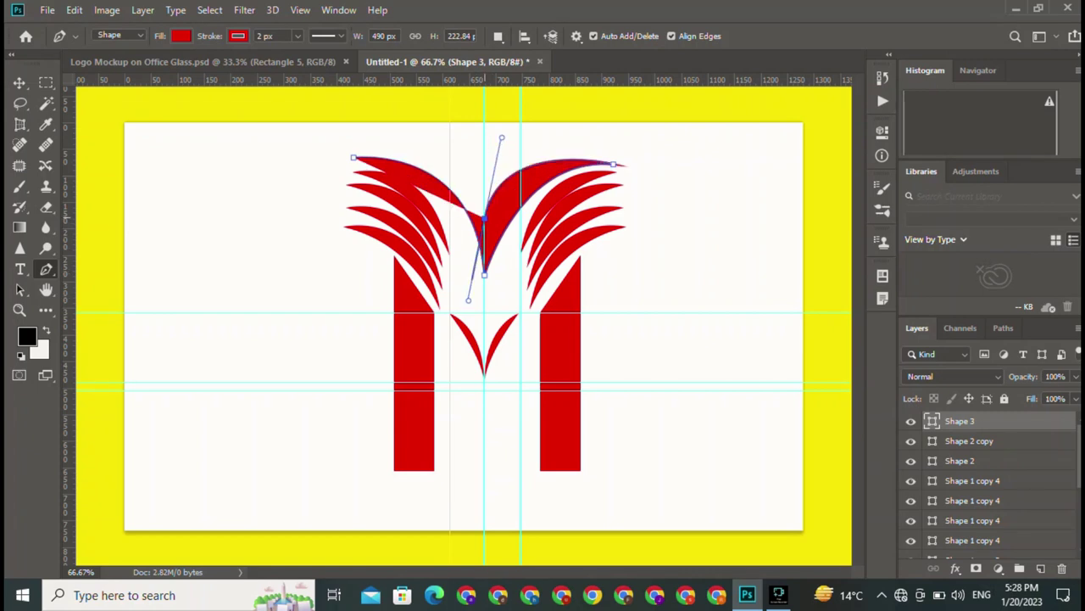
left_click_drag(468, 300, 477, 254)
mouse_move(353, 157)
left_mouse_down()
mouse_move(435, 120)
mouse_move(449, 137)
mouse_move(424, 149)
left_mouse_up()
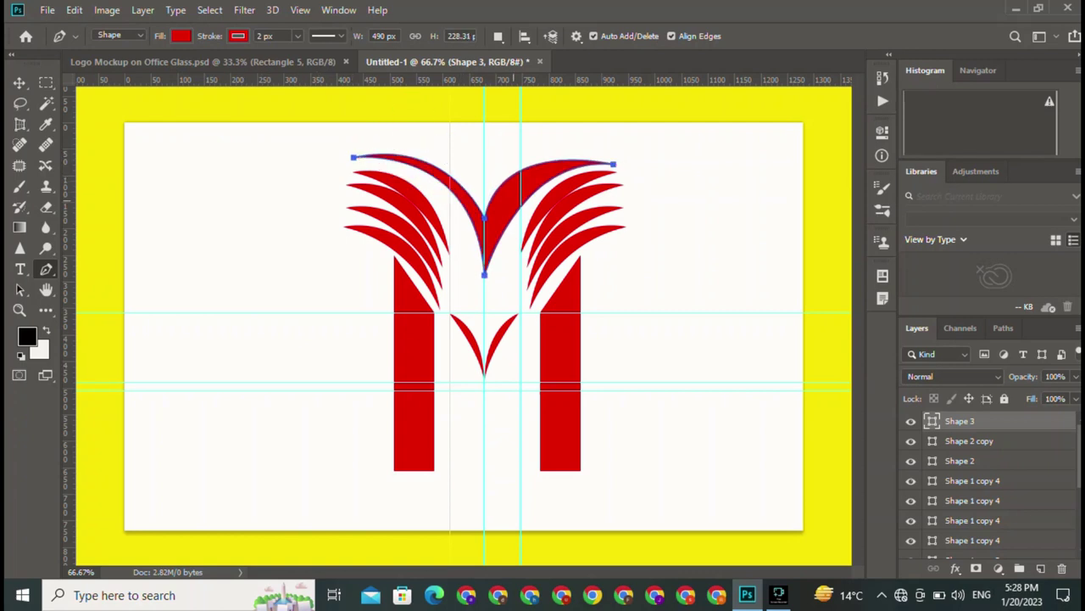